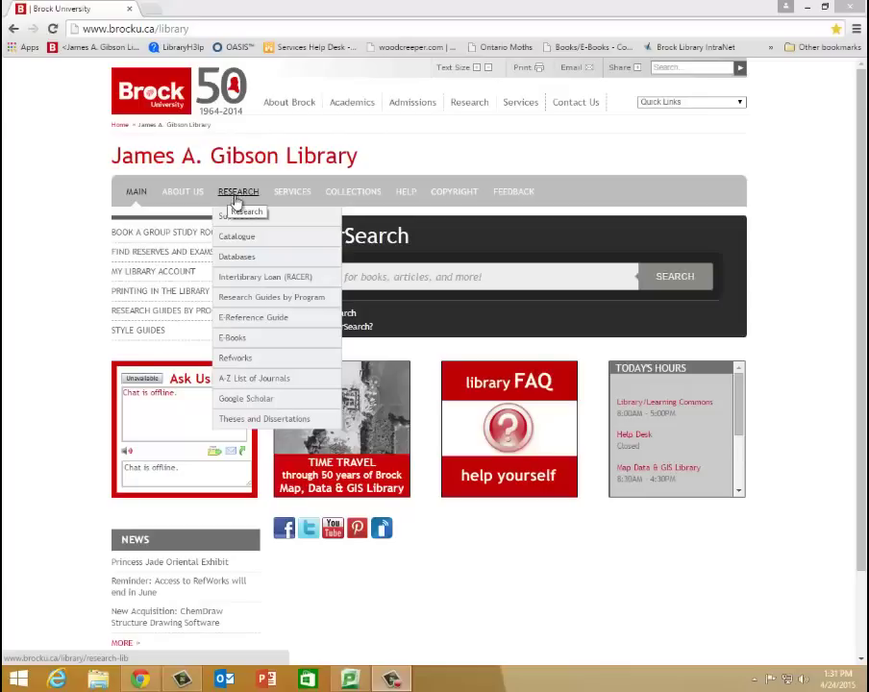
# Open Web of Science from the library's Databases list under W and show its Sign In options.
pyautogui.click(246, 260)
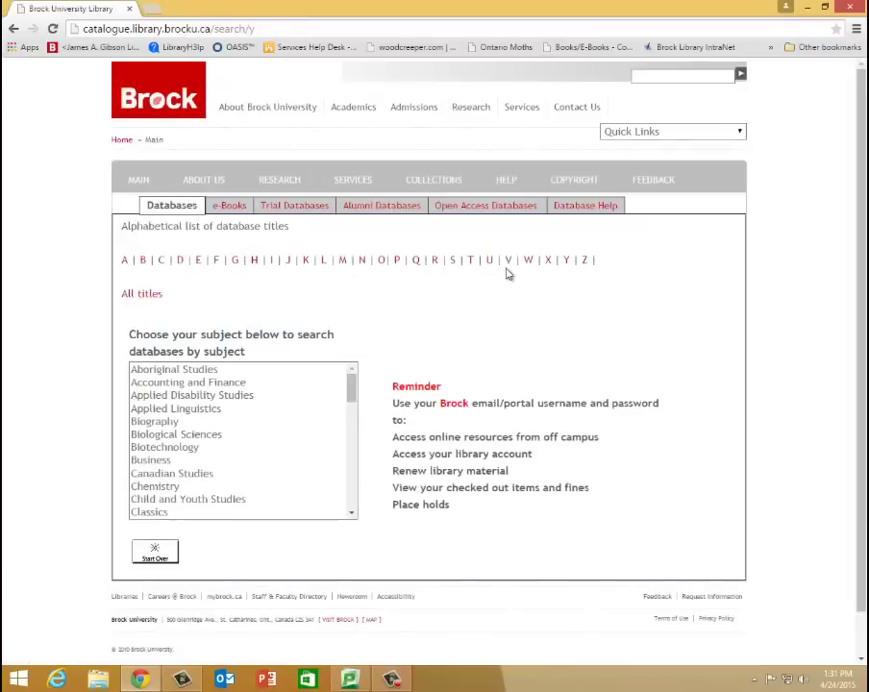
pyautogui.click(528, 261)
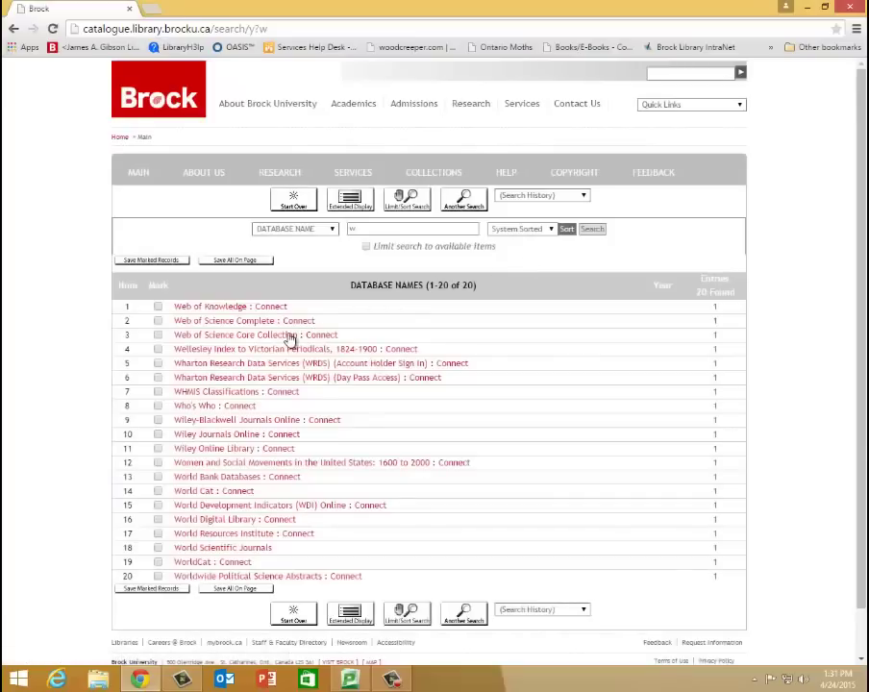
pyautogui.click(324, 336)
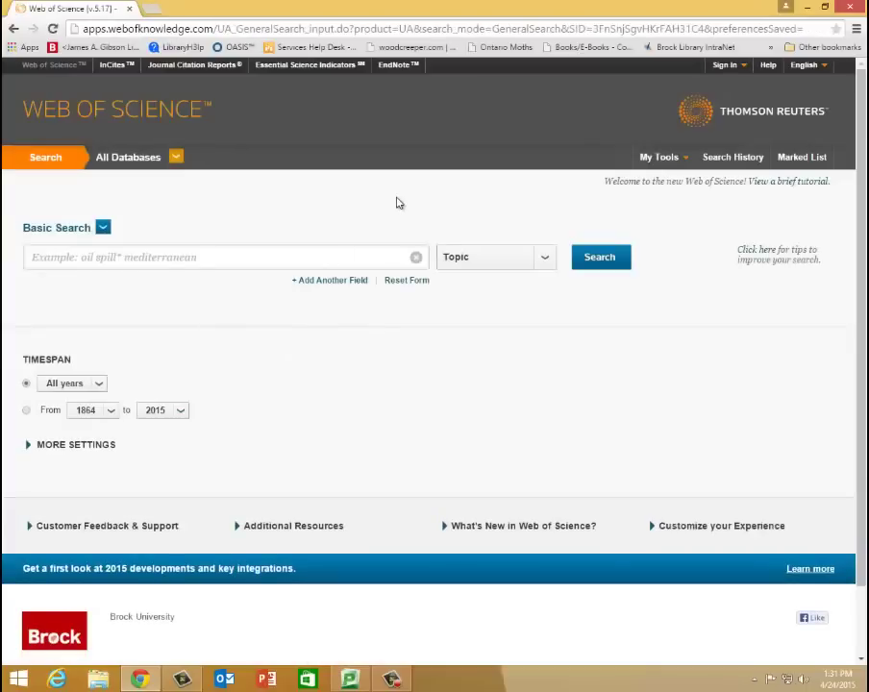
pyautogui.click(725, 67)
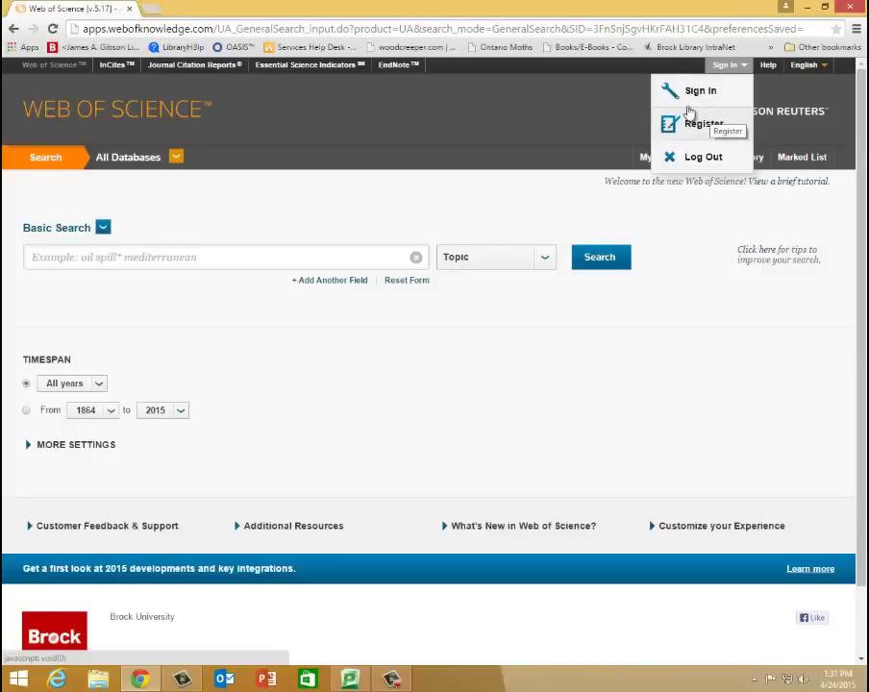
# Sign in to Web of Science with the saved account e-mail and its password.
pyautogui.click(686, 94)
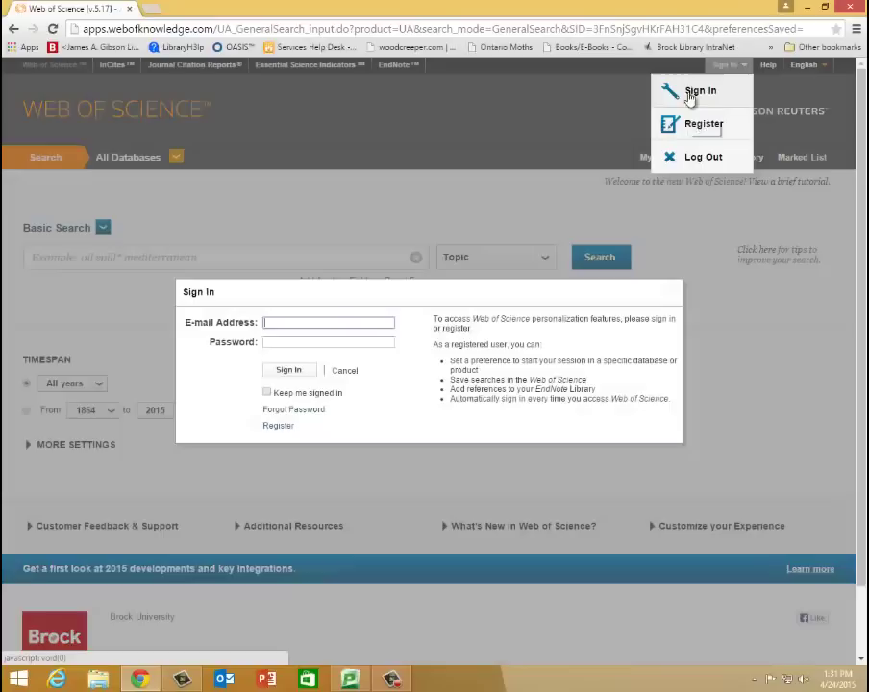
pyautogui.click(350, 322)
pyautogui.write('m')
pyautogui.click(299, 336)
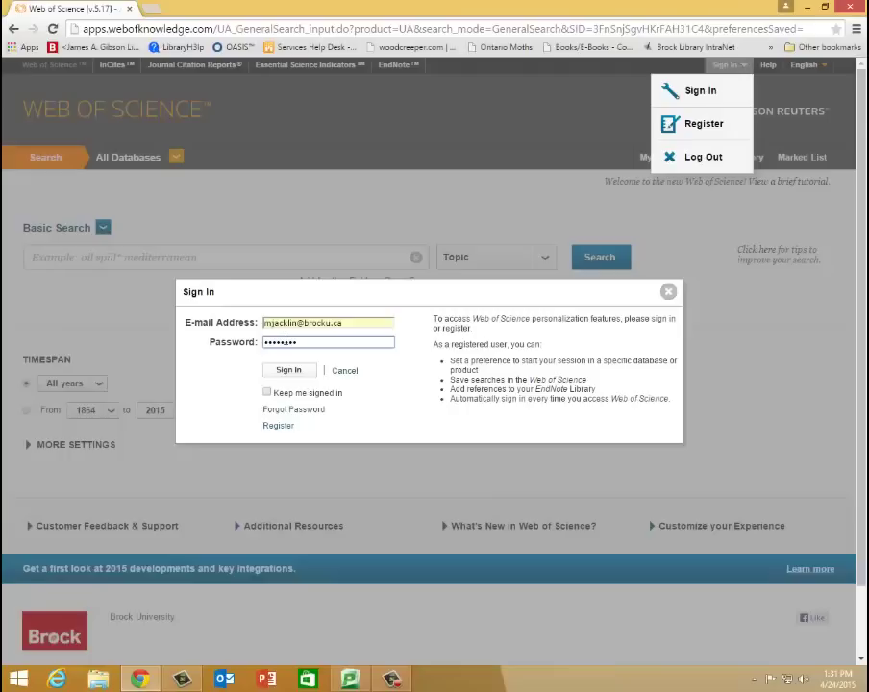
pyautogui.press('Return')
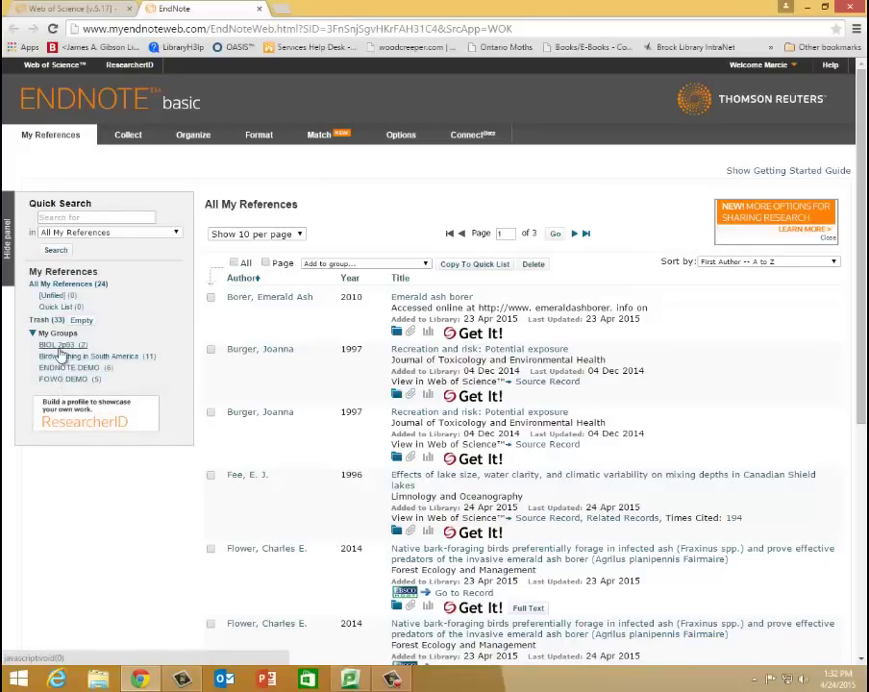
# From Manage My Groups, add a new group named 'New Endnote Demo'.
pyautogui.click(61, 358)
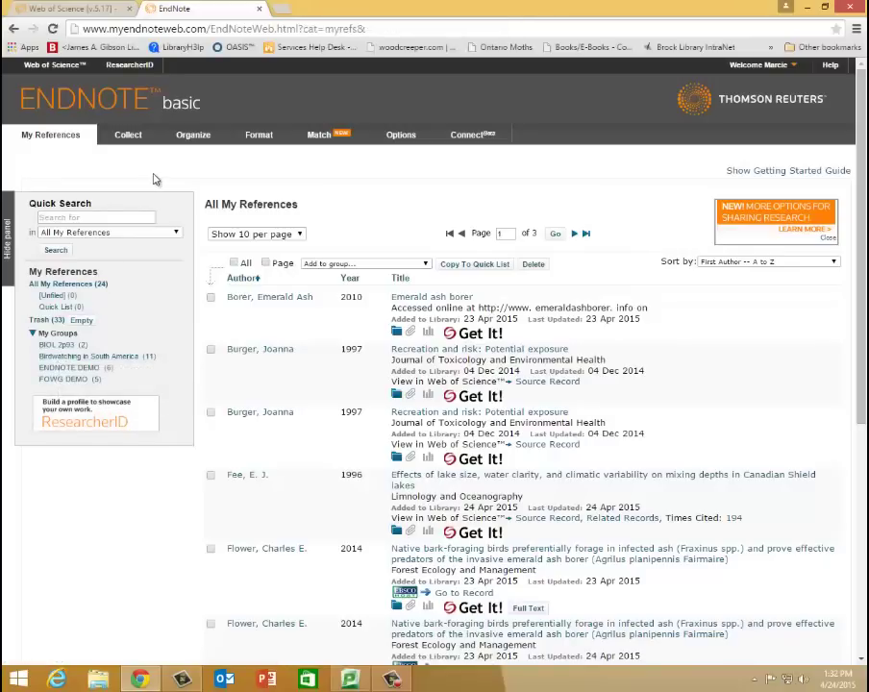
pyautogui.click(190, 137)
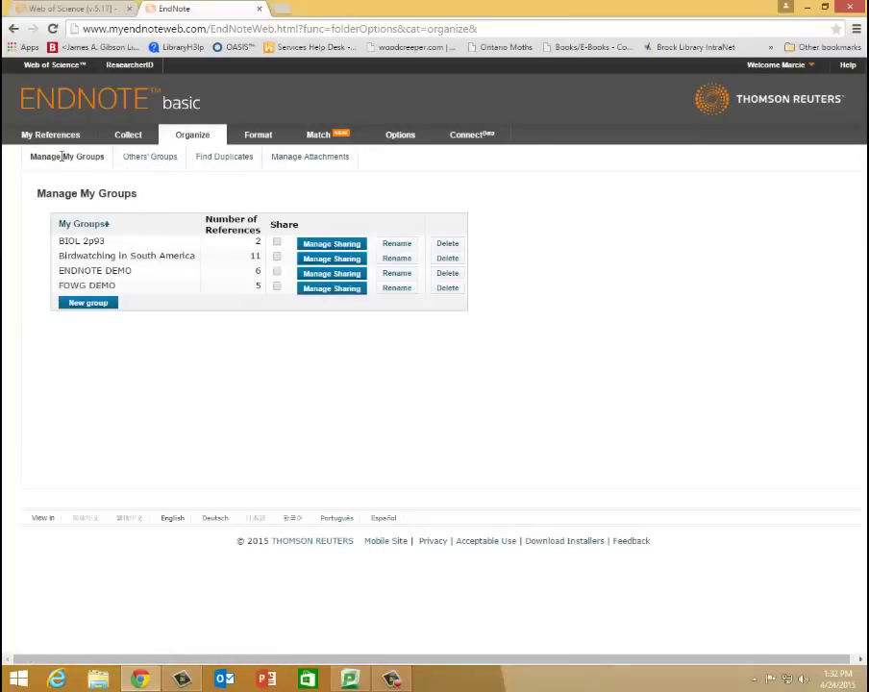
pyautogui.click(84, 304)
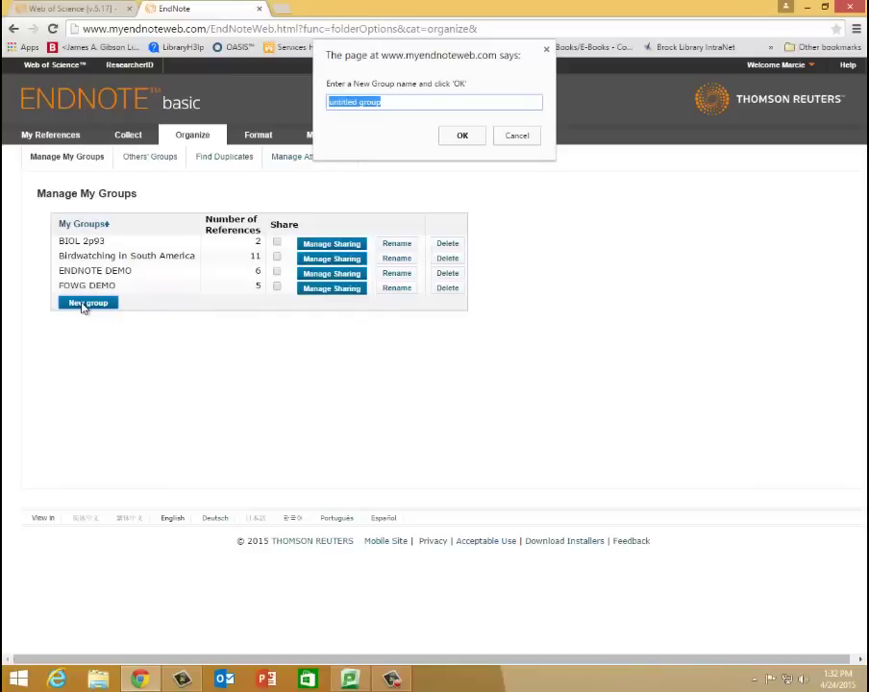
pyautogui.write('New Endnot')
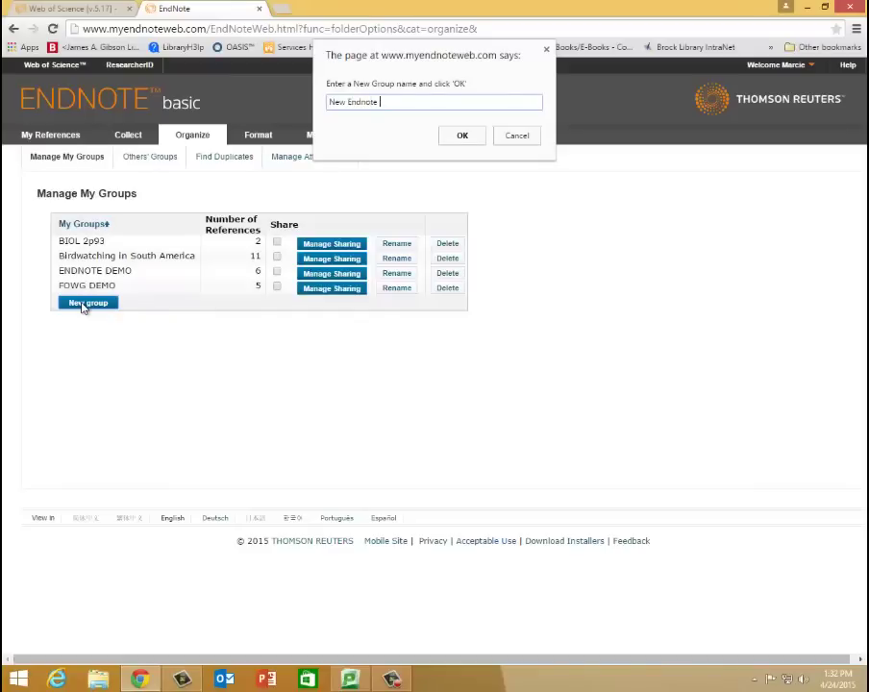
pyautogui.write('emo')
pyautogui.press('Return')
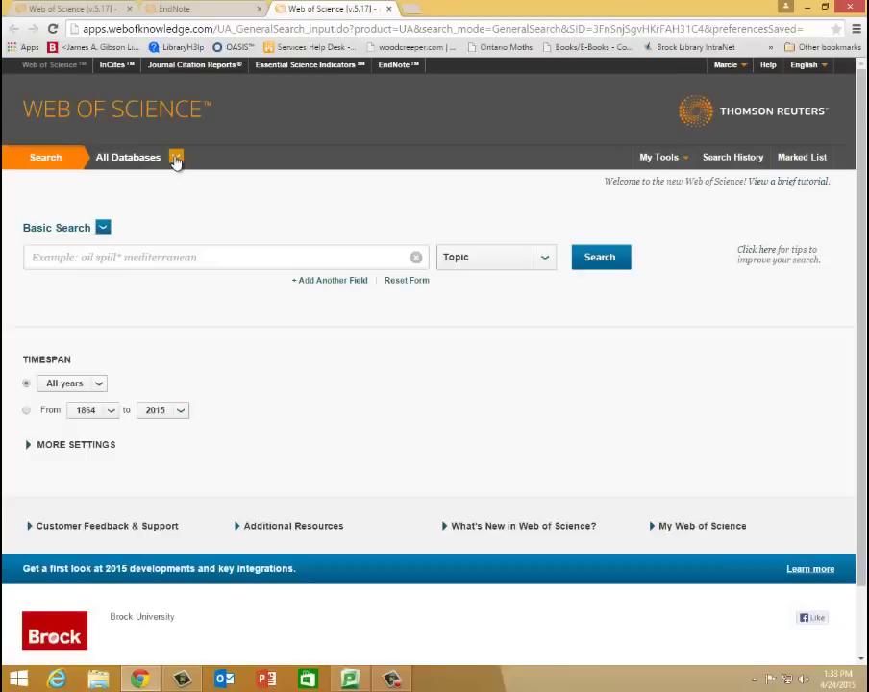
# Review the searchable databases list, keeping the scope on All Databases.
pyautogui.click(176, 160)
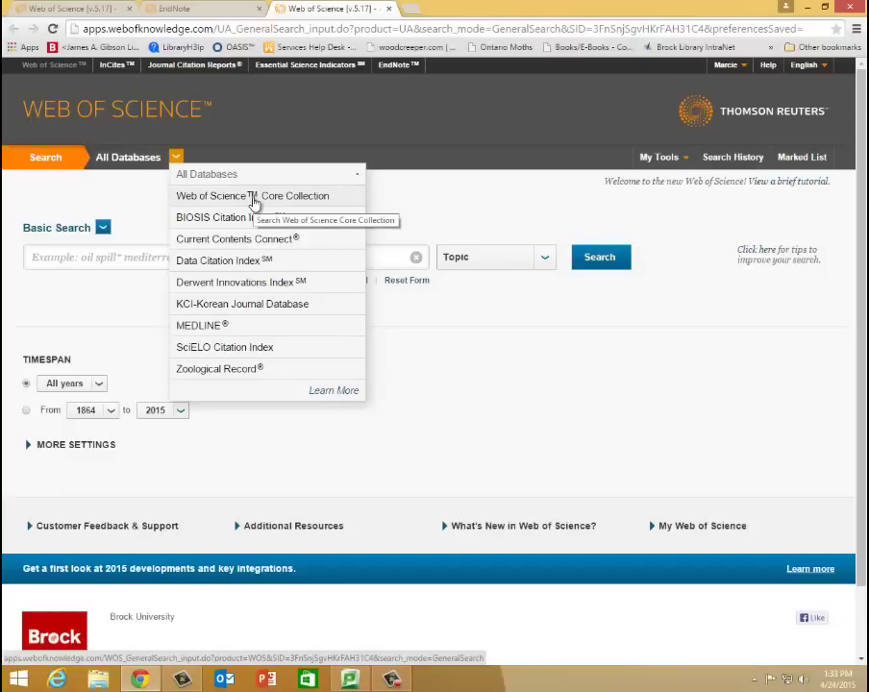
pyautogui.click(77, 257)
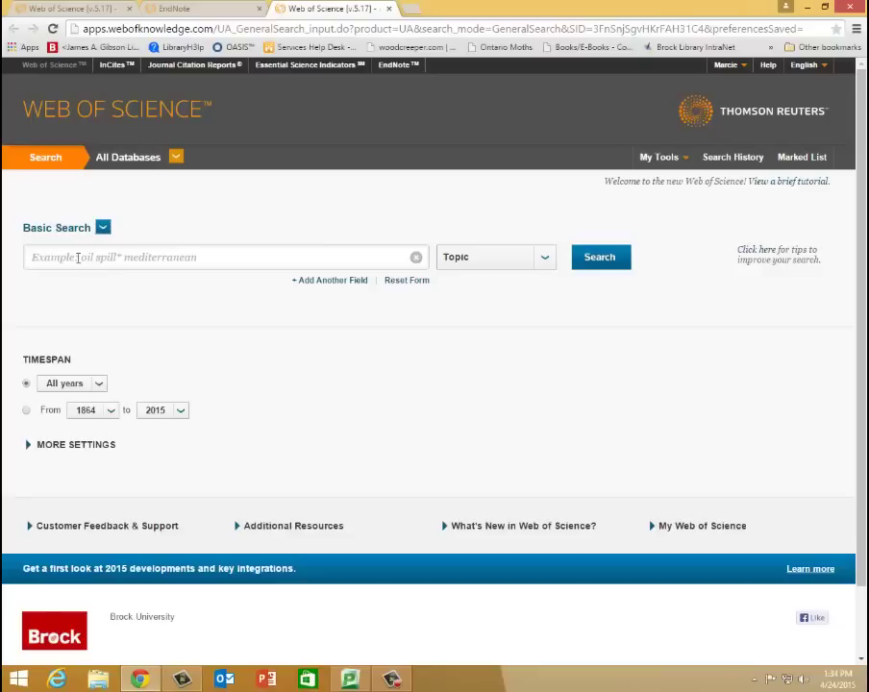
# Run a Topic search for 'climate change ontario', returning 1,196 results.
pyautogui.write('climate')
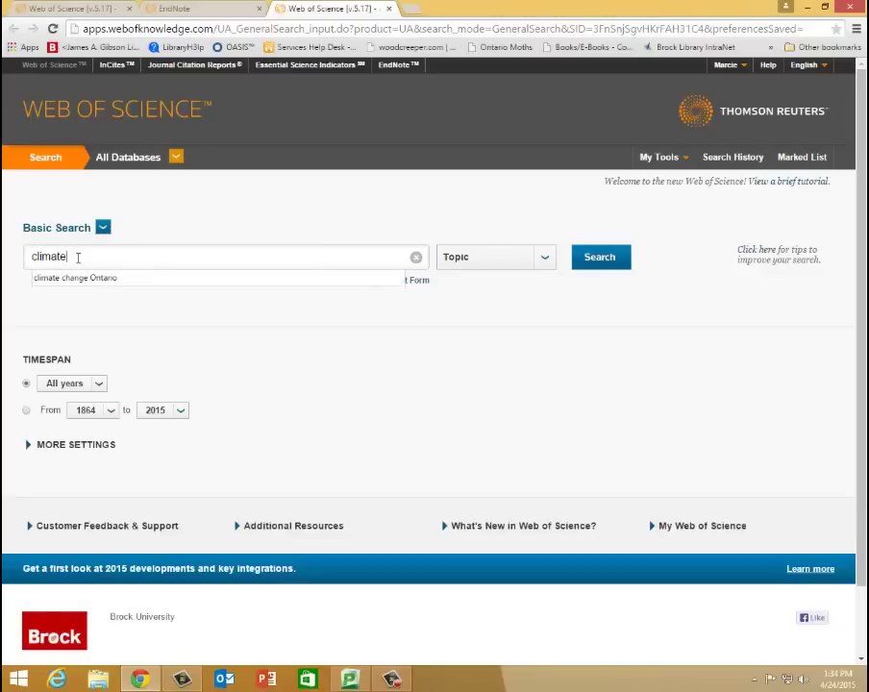
pyautogui.write(' change ont')
pyautogui.write('ario')
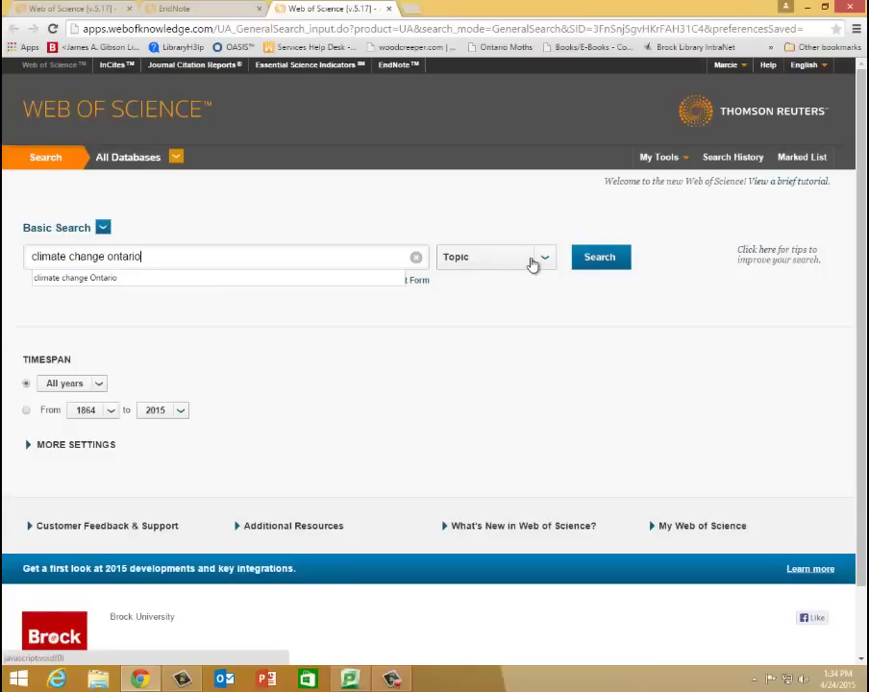
pyautogui.click(544, 260)
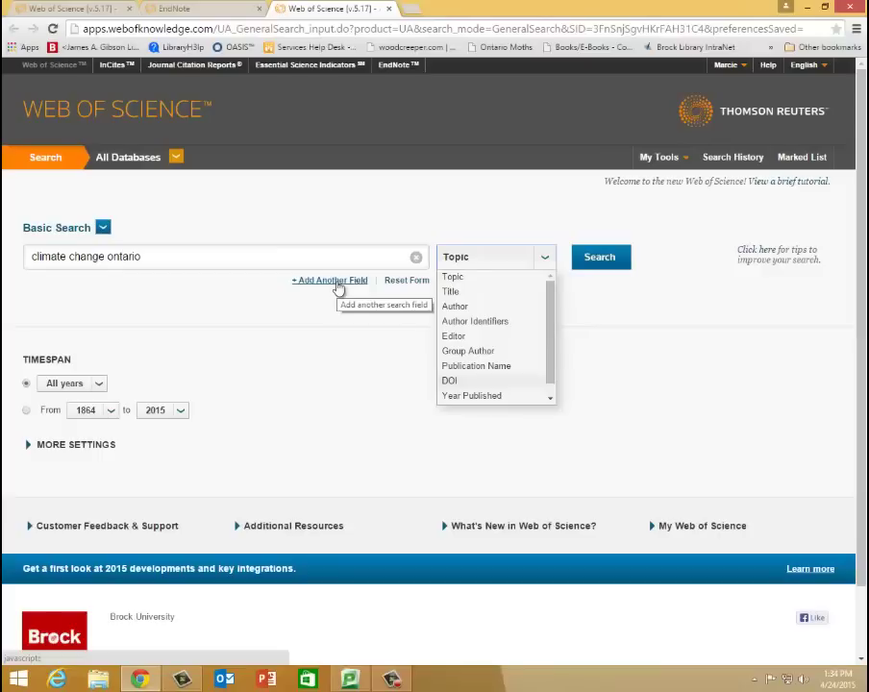
pyautogui.click(603, 263)
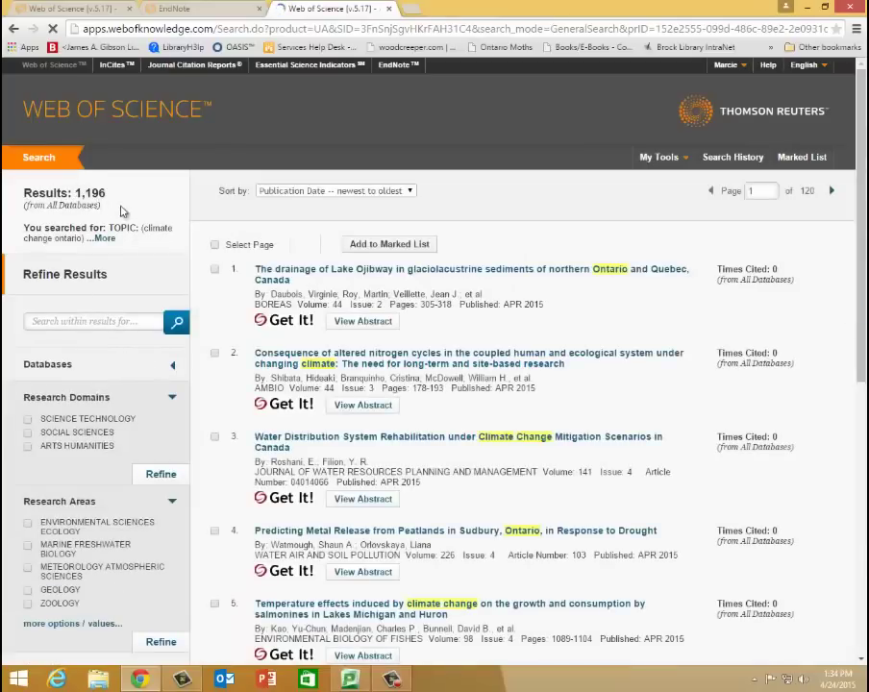
# Refine to Science Technology and Environmental Sciences Ecology, leaving 775 results.
pyautogui.click(28, 421)
pyautogui.click(145, 477)
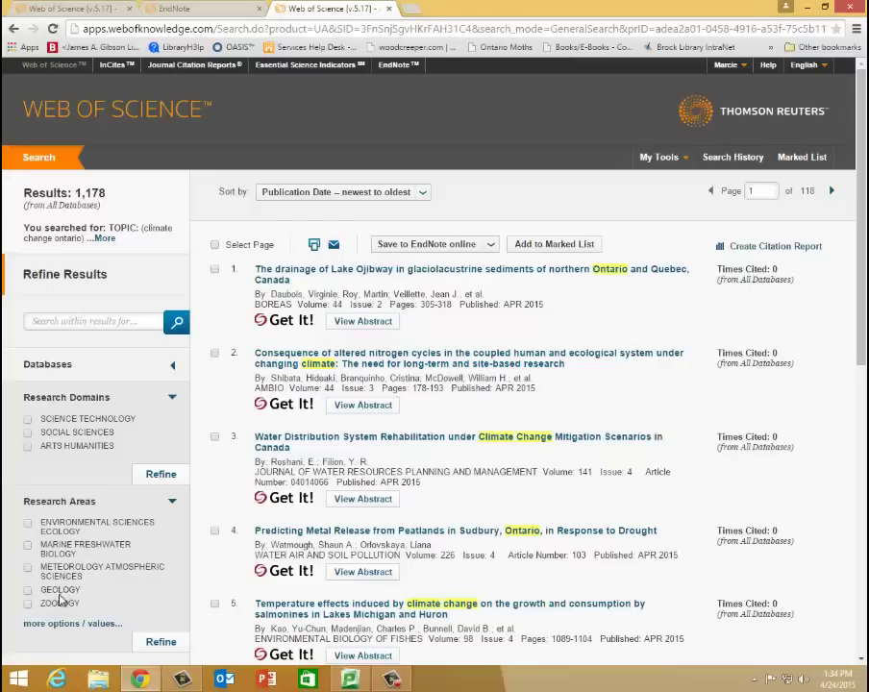
pyautogui.click(28, 523)
pyautogui.click(152, 642)
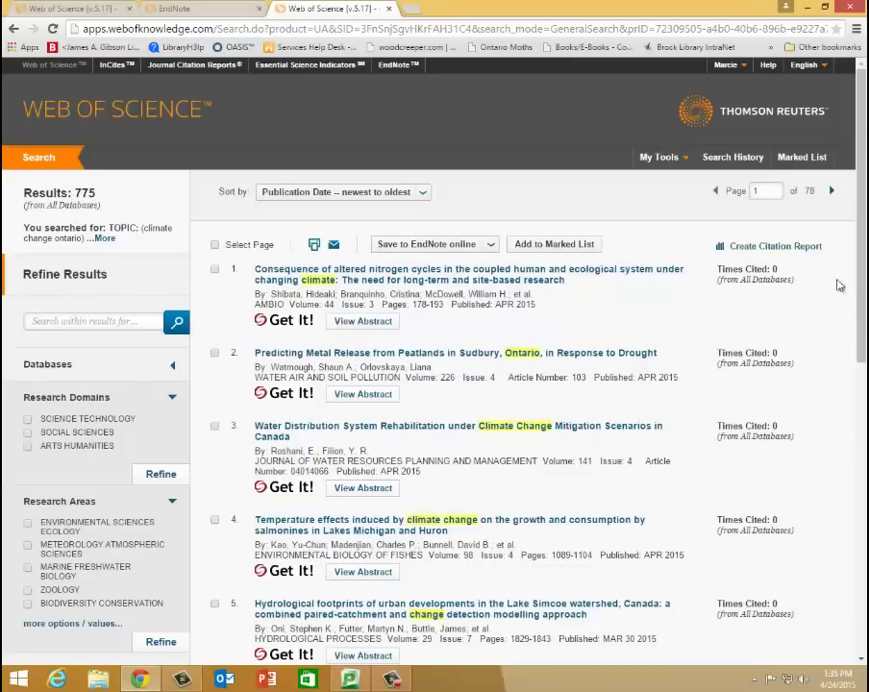
pyautogui.scroll(-1, 831, 288)
pyautogui.scroll(-1, 247, 496)
pyautogui.scroll(-1, 247, 496)
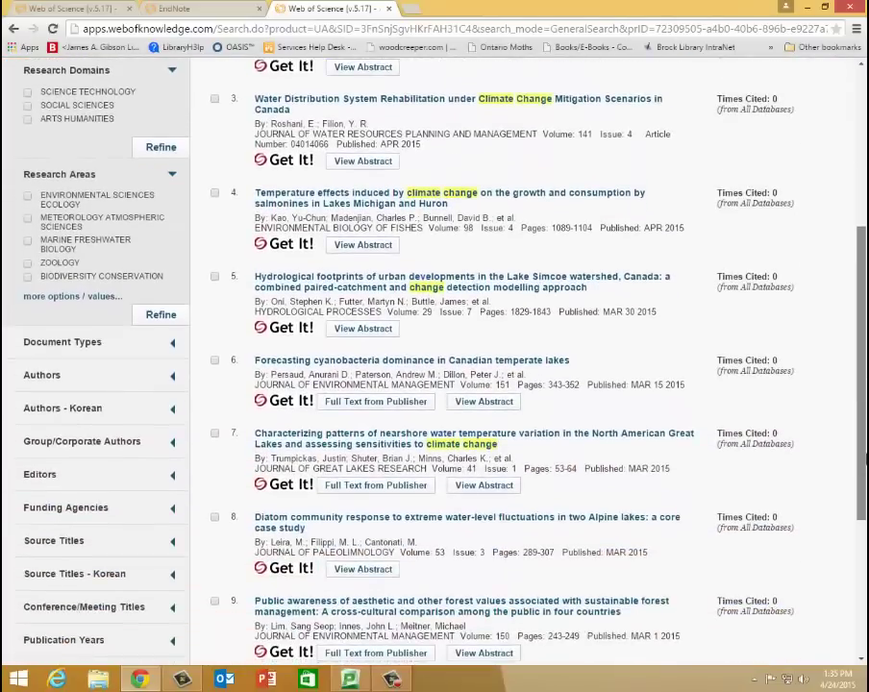
pyautogui.scroll(-1, 247, 496)
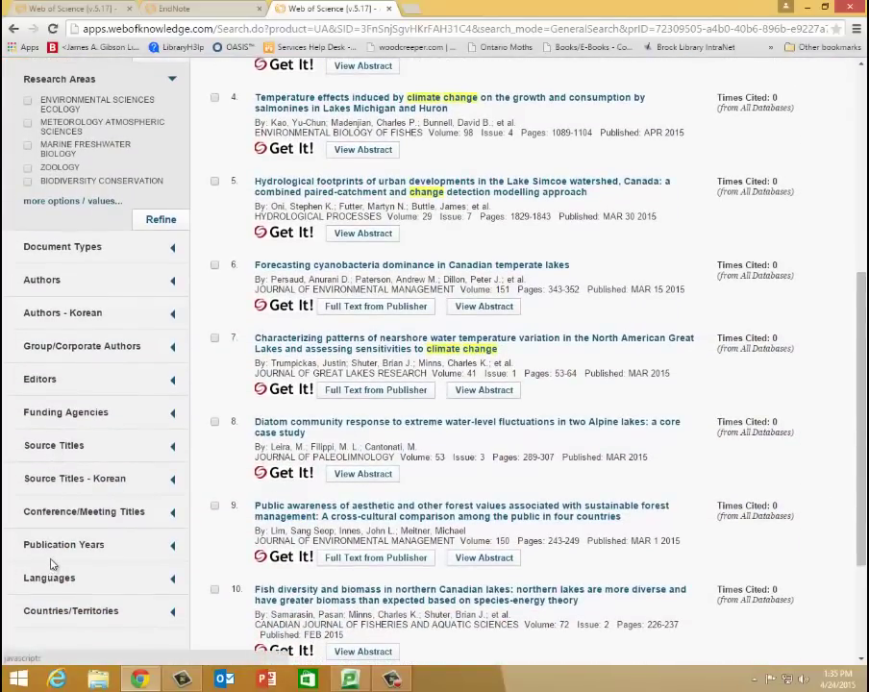
pyautogui.scroll(4, 842, 411)
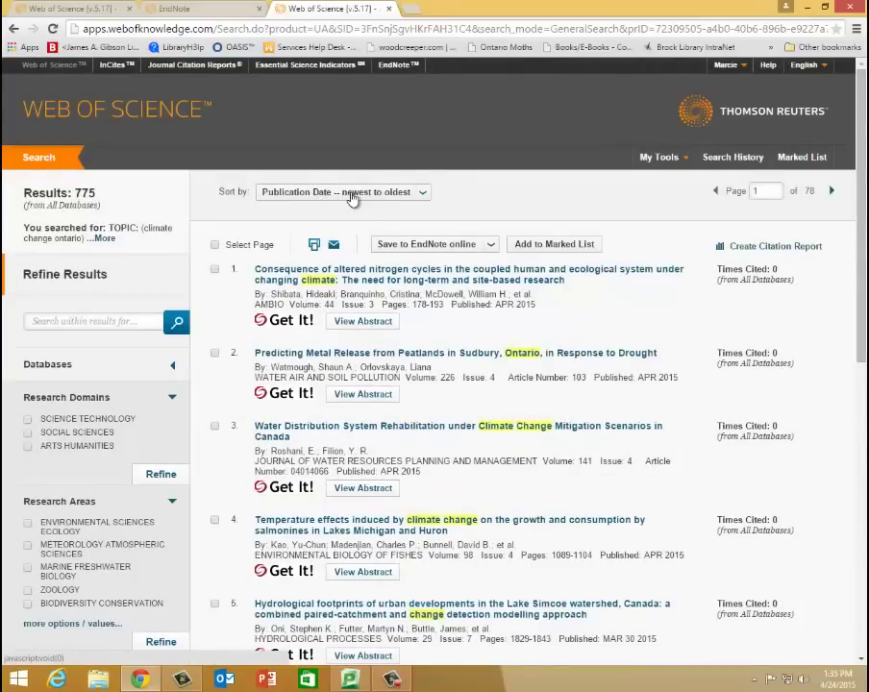
# Sort the 775 results by Times Cited, highest to lowest.
pyautogui.click(417, 194)
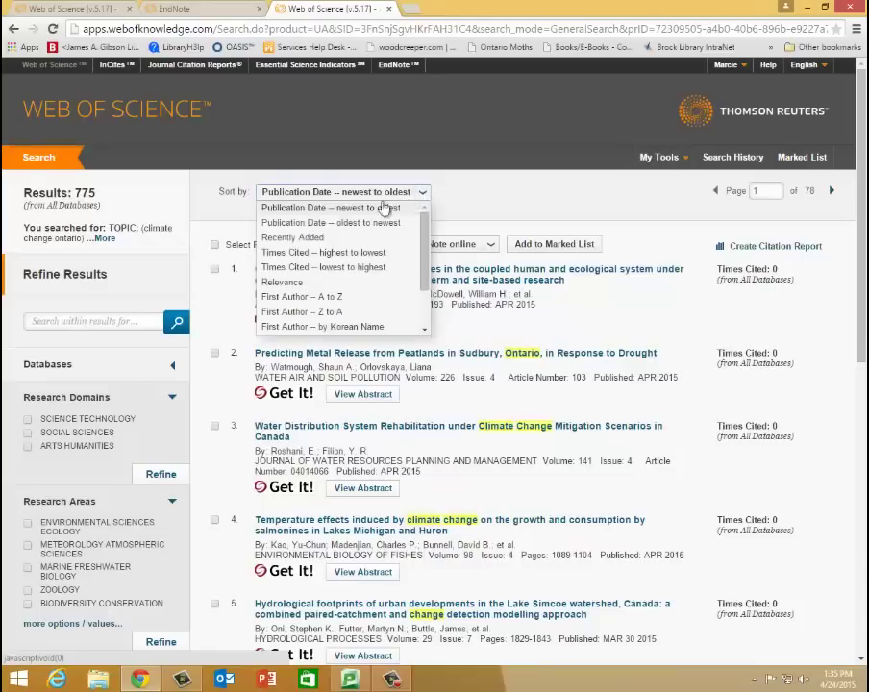
pyautogui.click(283, 283)
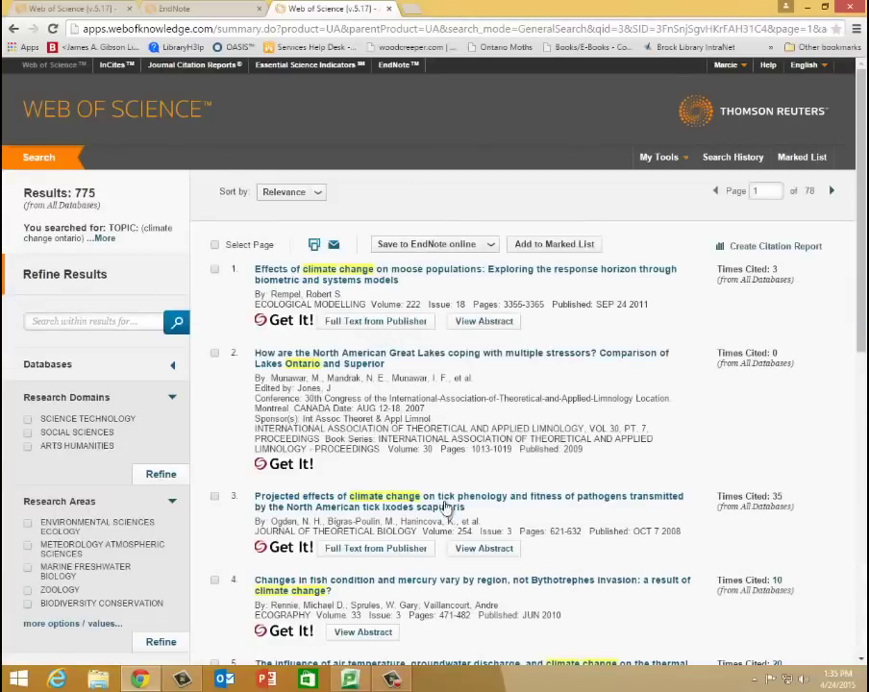
pyautogui.click(317, 195)
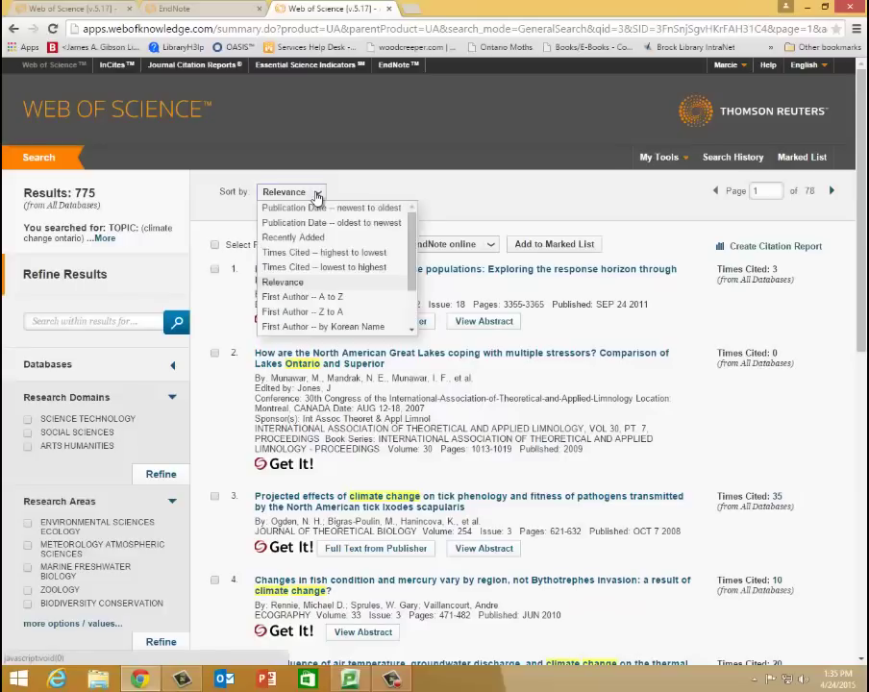
pyautogui.click(301, 252)
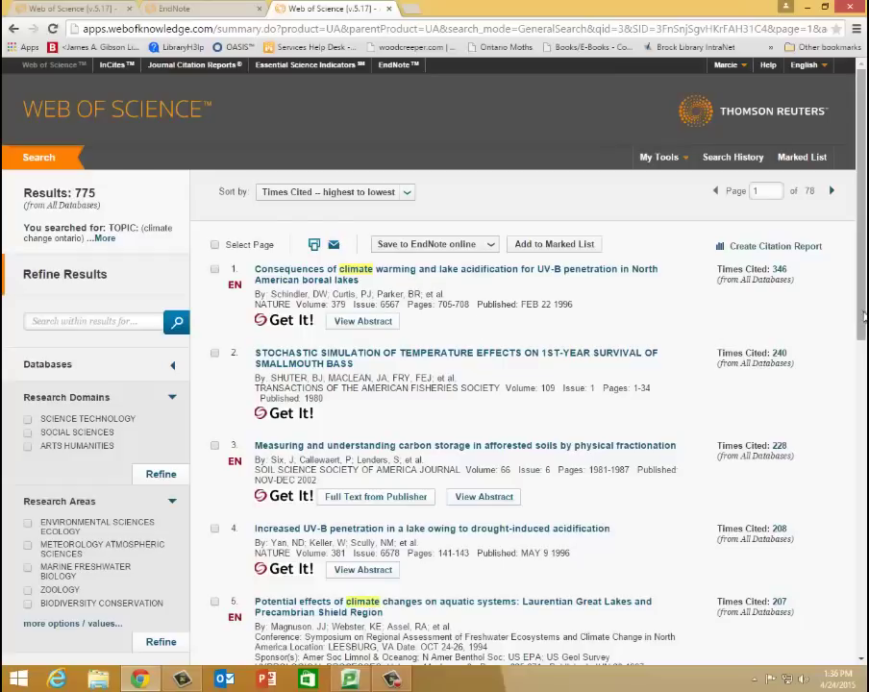
# Tick result 7 (Lake Ontario food web) and result 10 (Lake Ontario productivity and climate).
pyautogui.moveTo(863, 315); pyautogui.dragTo(864, 368)
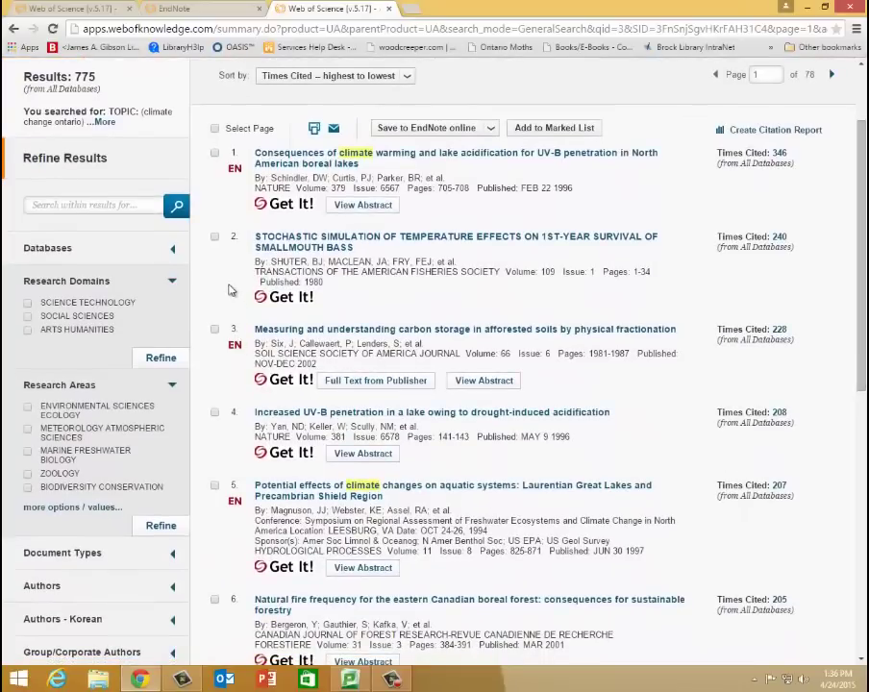
pyautogui.moveTo(856, 320); pyautogui.dragTo(842, 496)
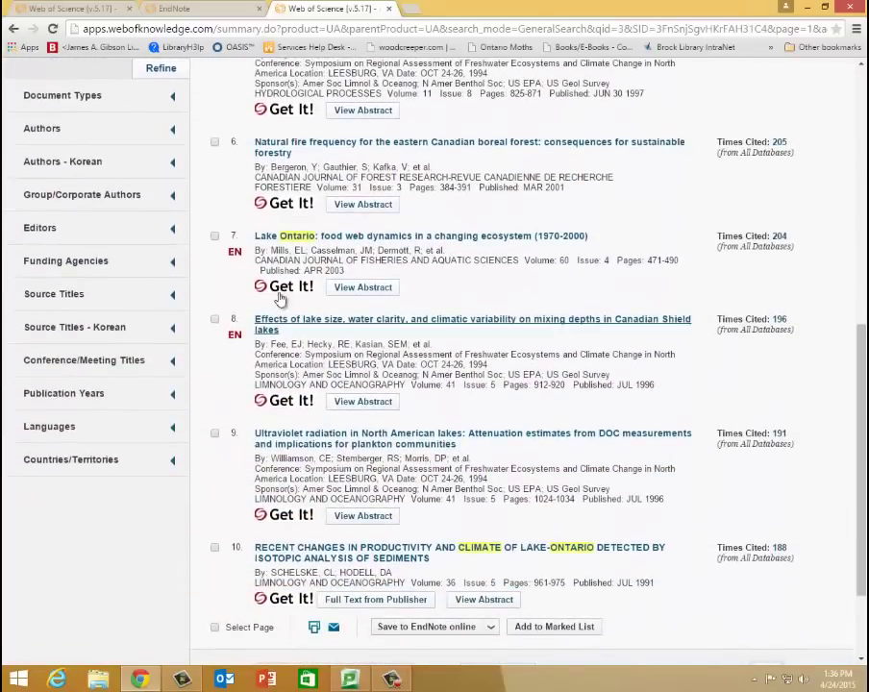
pyautogui.click(214, 236)
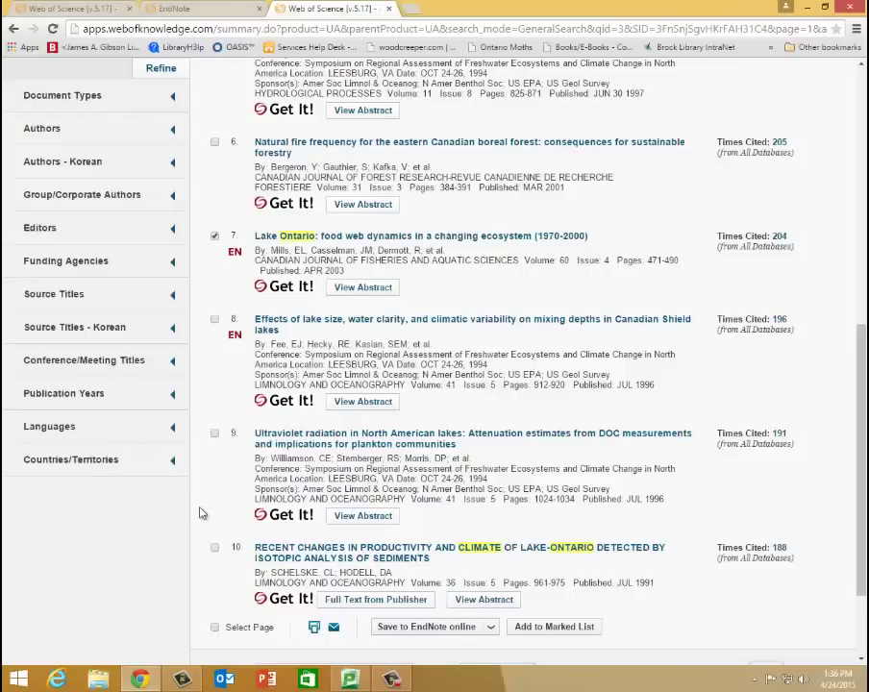
pyautogui.scroll(-2, 683, 483)
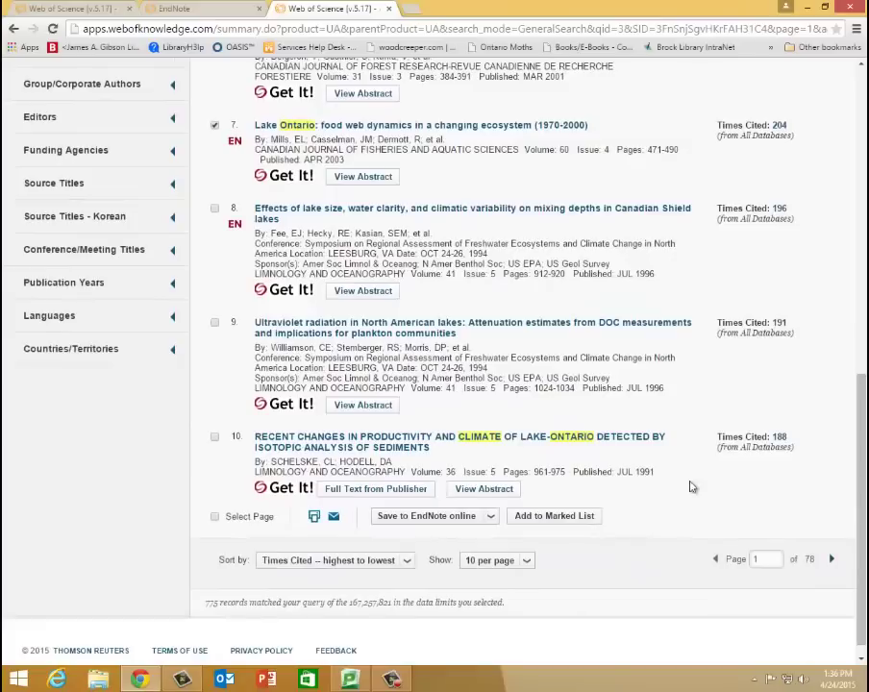
pyautogui.click(215, 439)
# Send both records to EndNote online with Author, Title, Source, Abstract content.
pyautogui.click(427, 520)
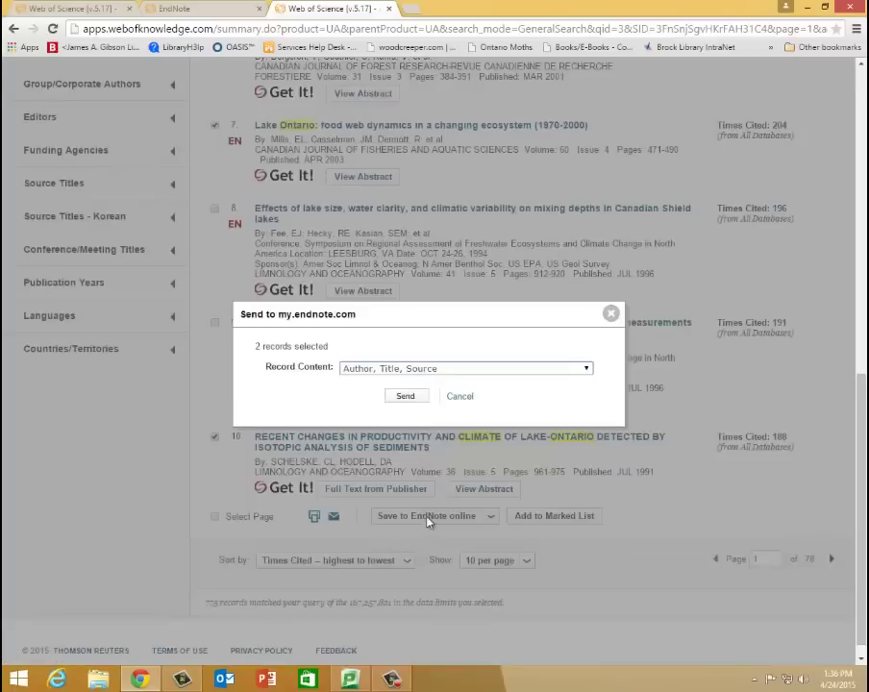
pyautogui.click(588, 371)
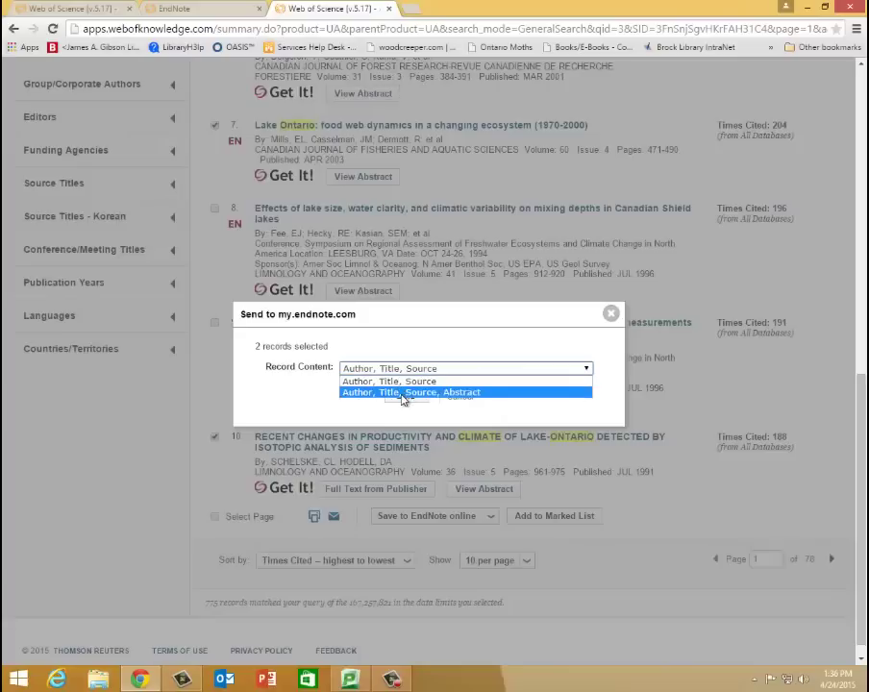
pyautogui.click(401, 394)
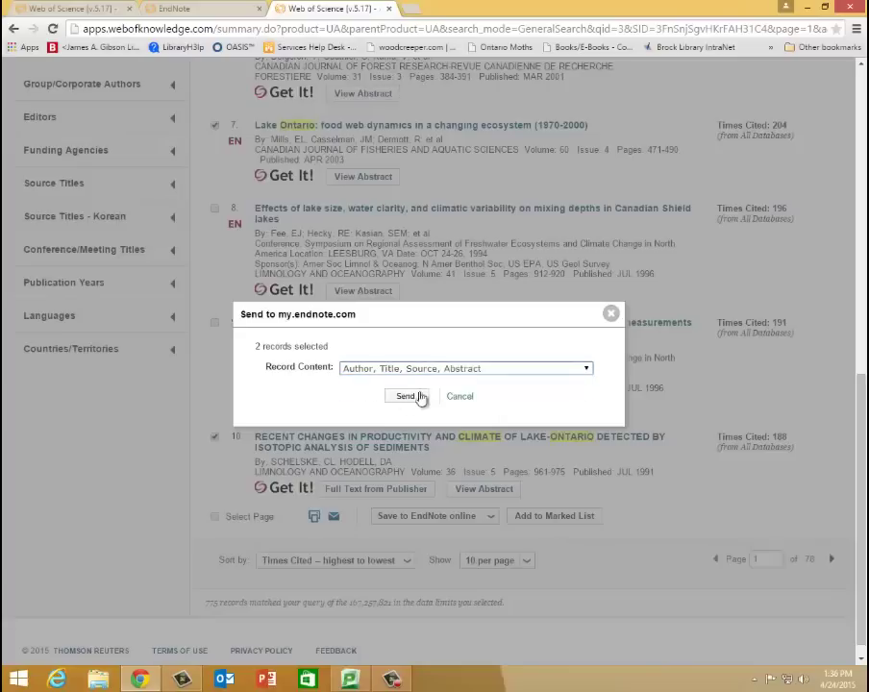
pyautogui.click(404, 396)
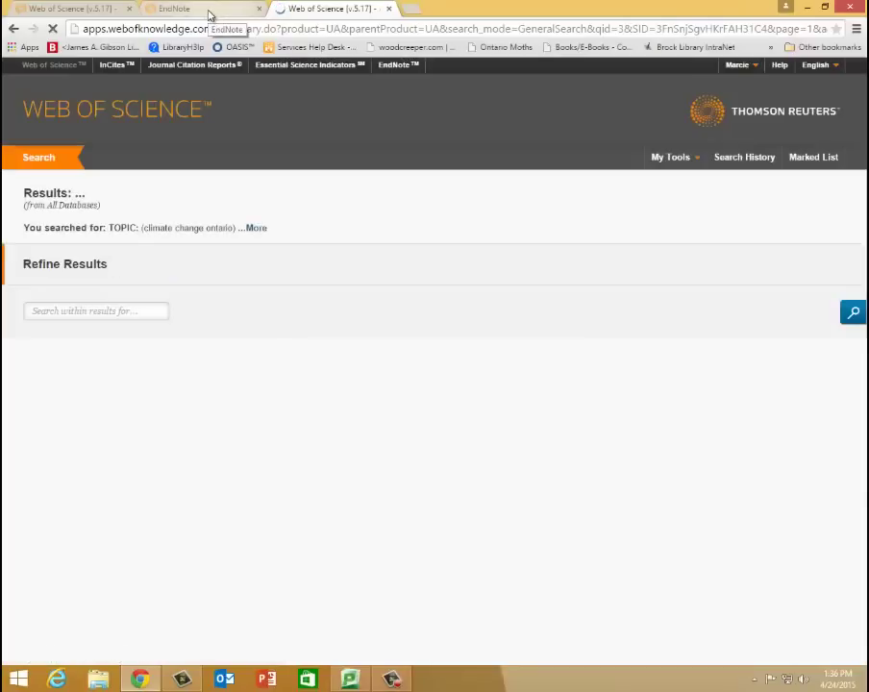
# Move the unfiled Mills and Schelske references into the New Endnote Demo group.
pyautogui.click(210, 11)
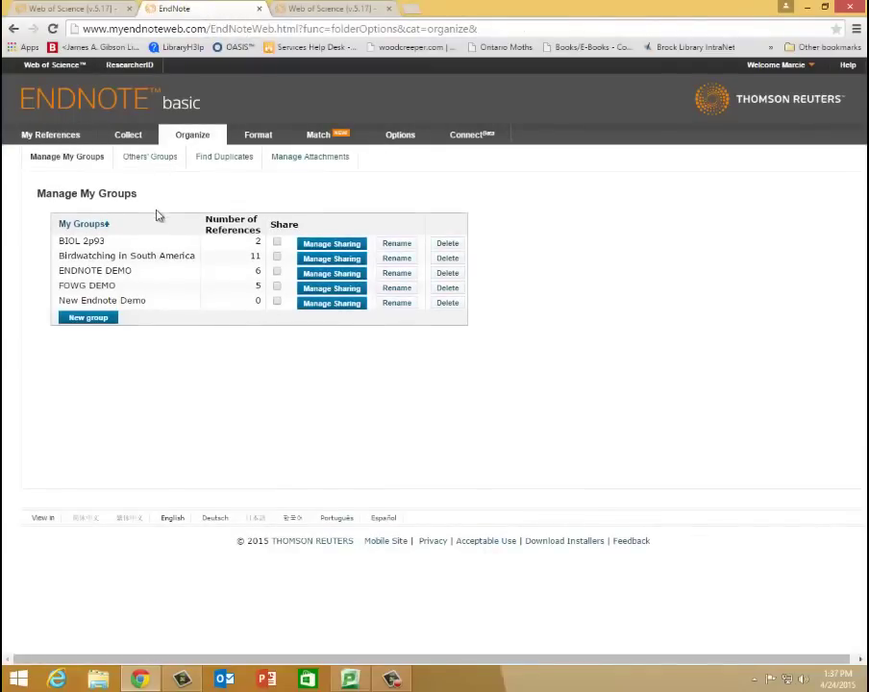
pyautogui.click(48, 136)
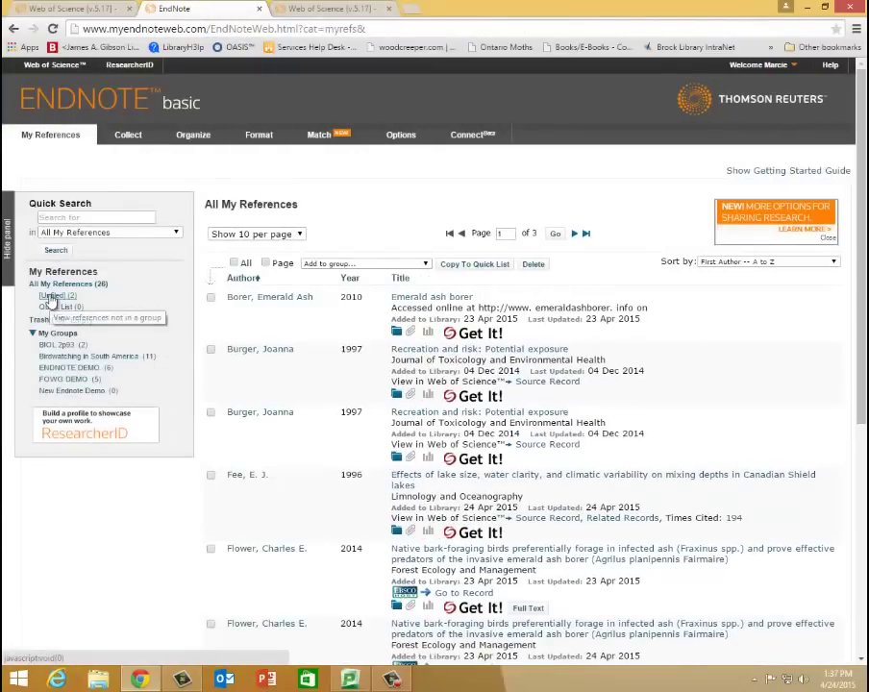
pyautogui.click(46, 295)
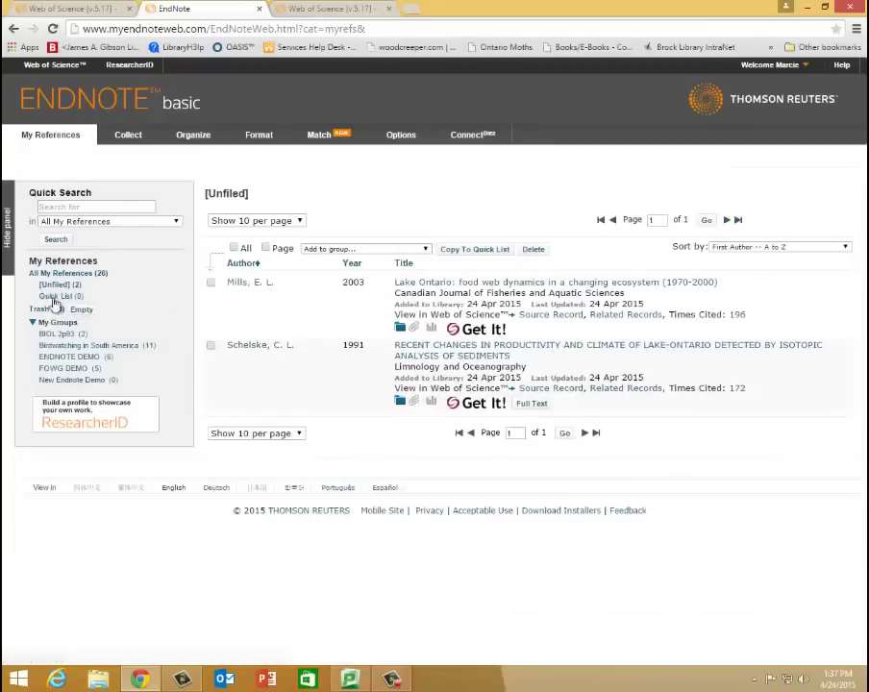
pyautogui.click(210, 283)
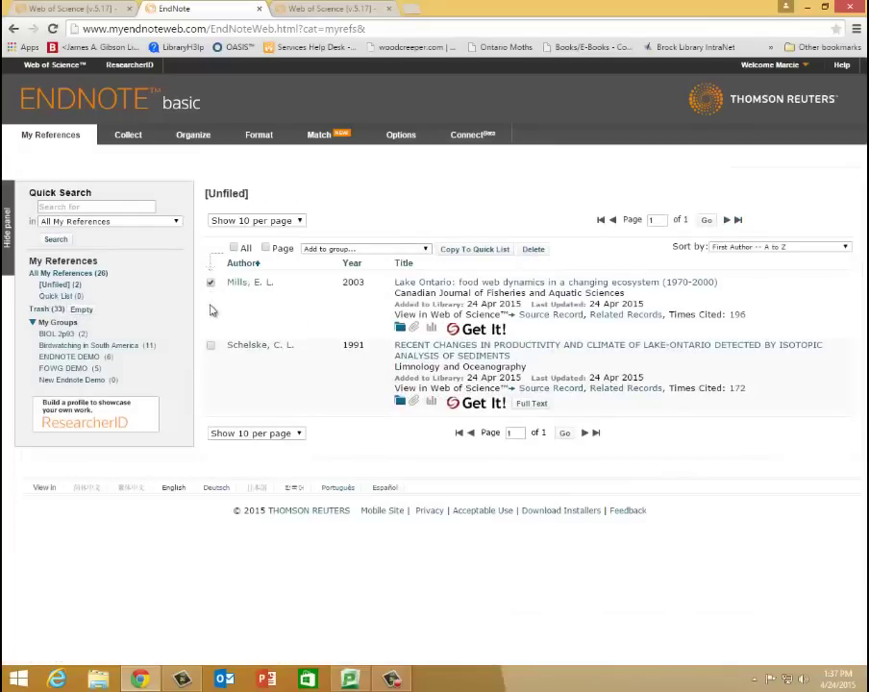
pyautogui.click(211, 345)
pyautogui.click(426, 249)
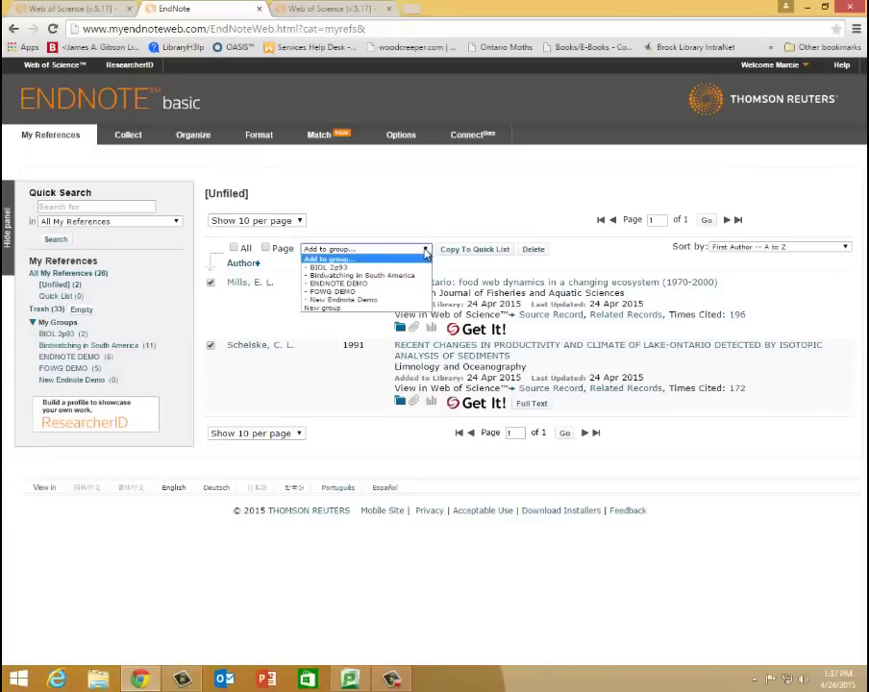
pyautogui.click(342, 300)
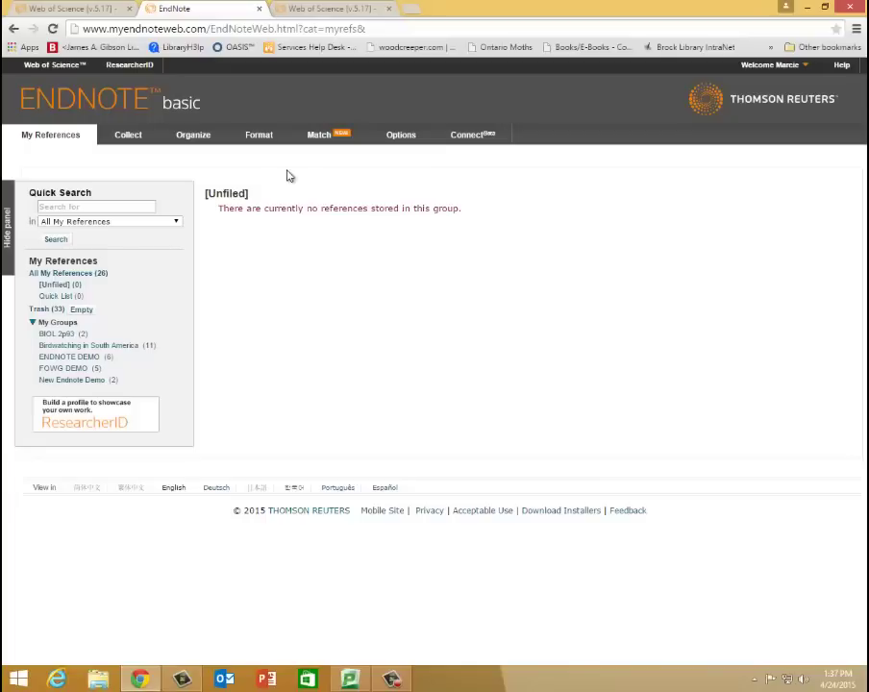
# Open the Mills 2003 Lake Ontario food web record in New Endnote Demo and review its fields.
pyautogui.click(66, 380)
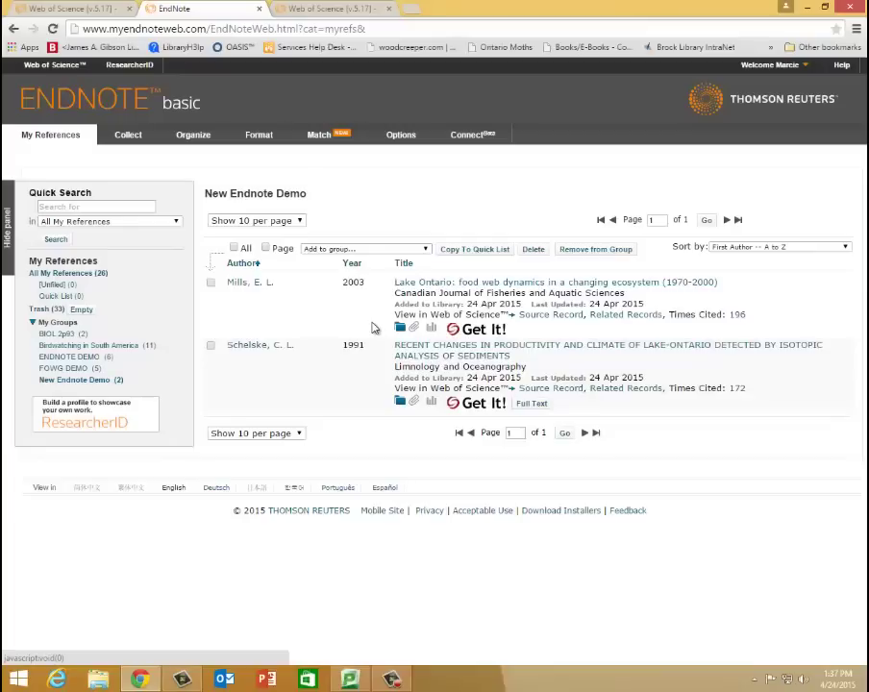
pyautogui.click(461, 284)
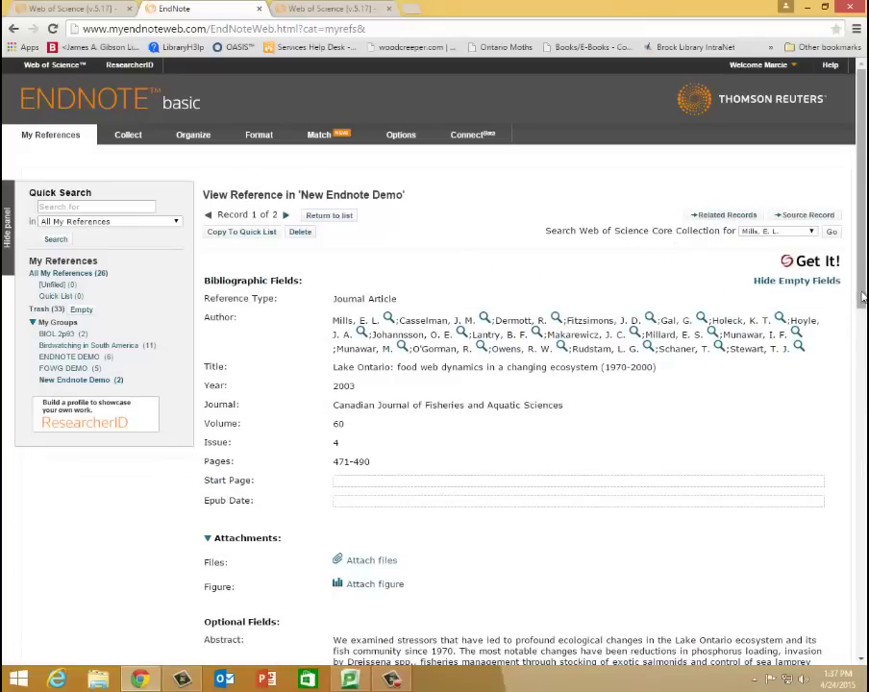
pyautogui.moveTo(862, 299); pyautogui.dragTo(863, 367)
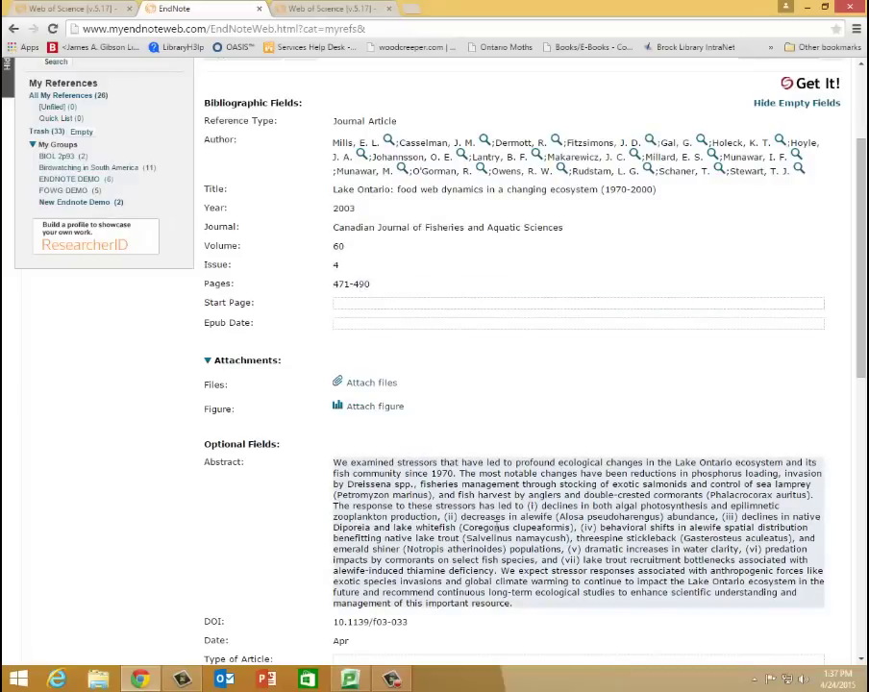
pyautogui.moveTo(862, 365)
pyautogui.mouseDown()
pyautogui.moveTo(862, 644)
pyautogui.moveTo(863, 478)
pyautogui.mouseUp()
pyautogui.moveTo(864, 423); pyautogui.dragTo(862, 92)
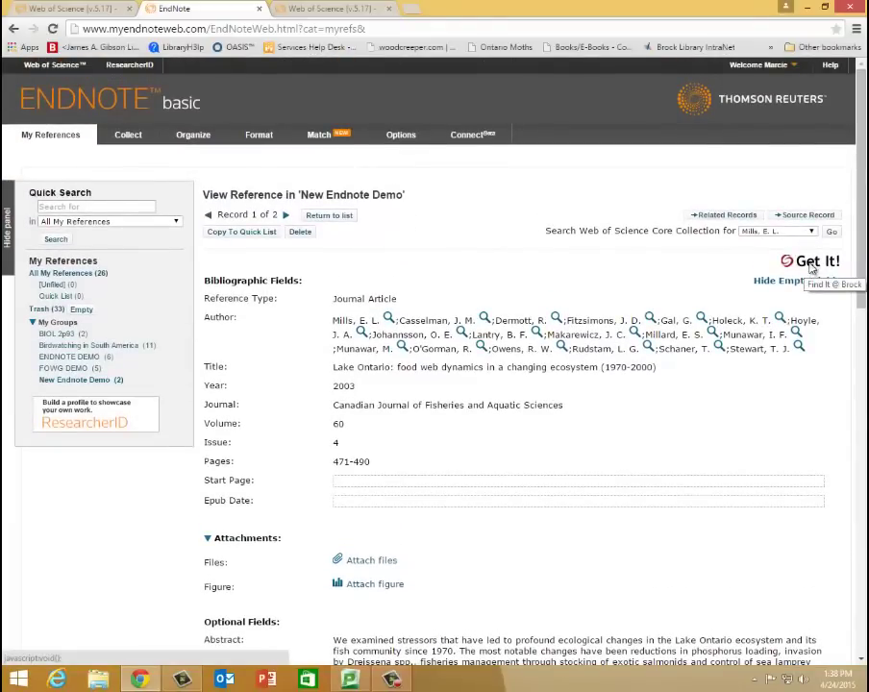
# Find the Mills article via Get It!, open its PDF (844 K), then close it.
pyautogui.click(812, 263)
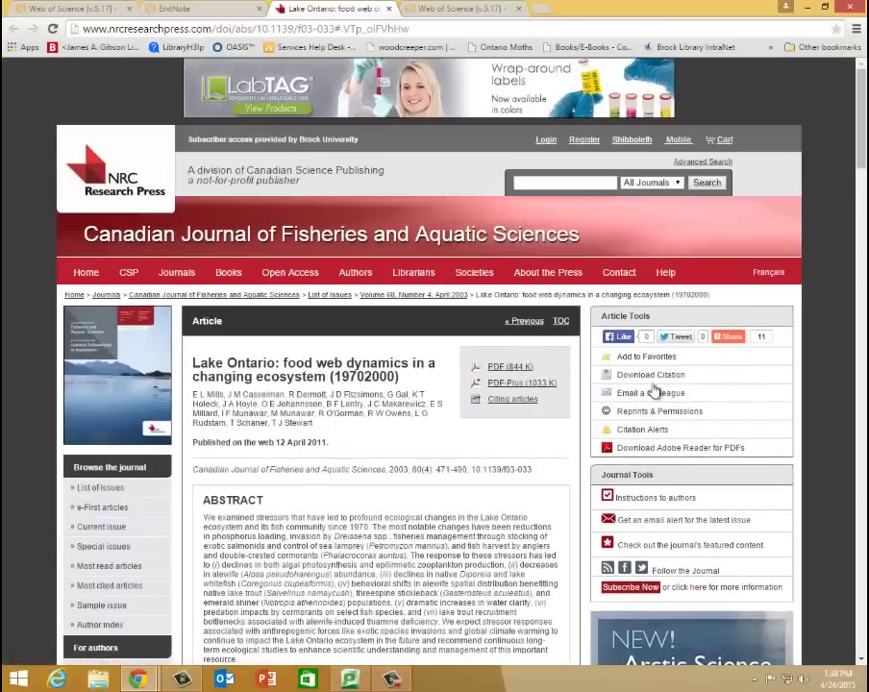
pyautogui.scroll(-3, 862, 160)
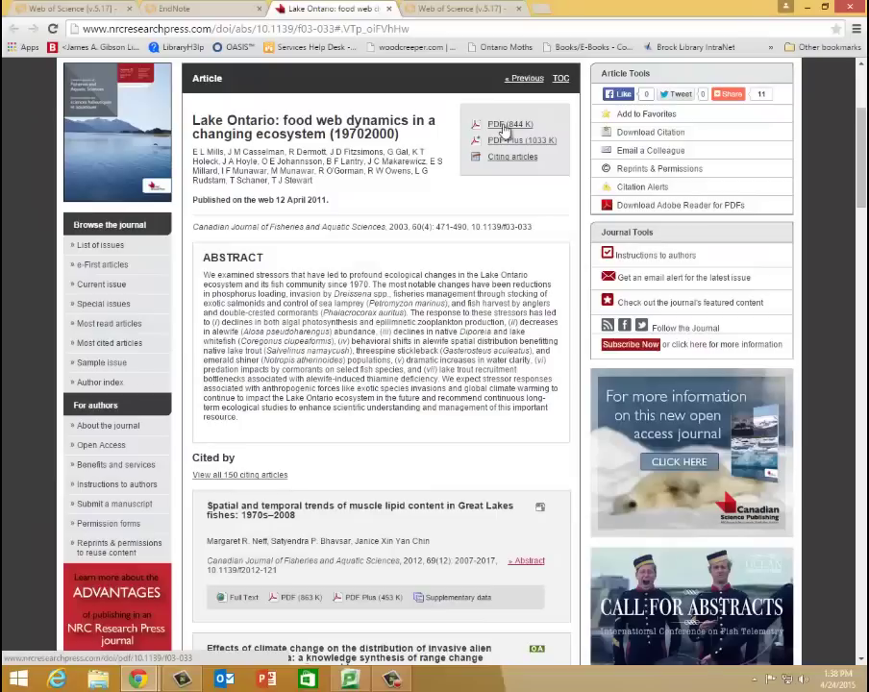
pyautogui.click(504, 129)
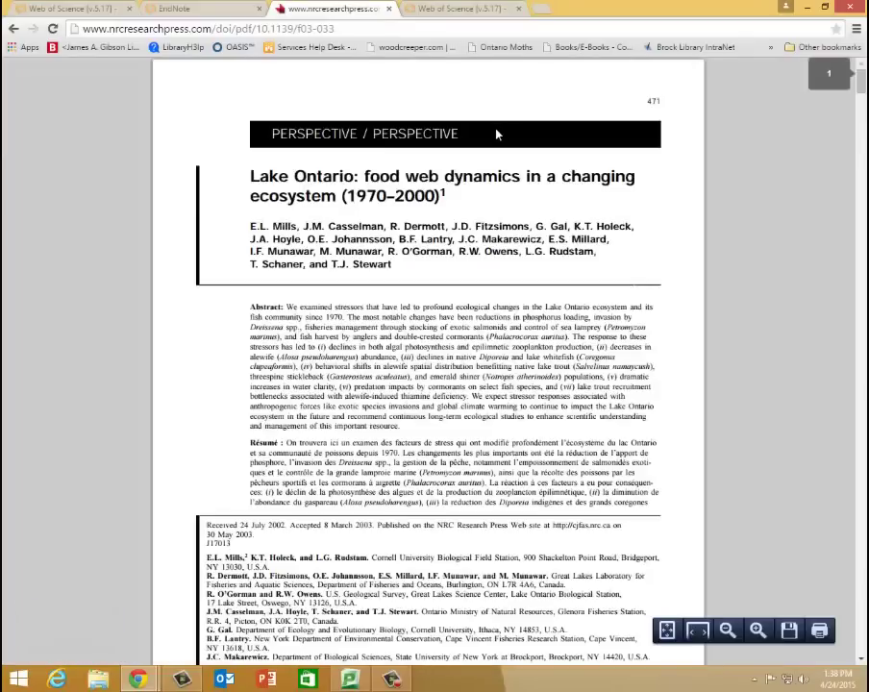
pyautogui.hotkey('ctrl', 'w')
pyautogui.hotkey('ctrl', 'w')
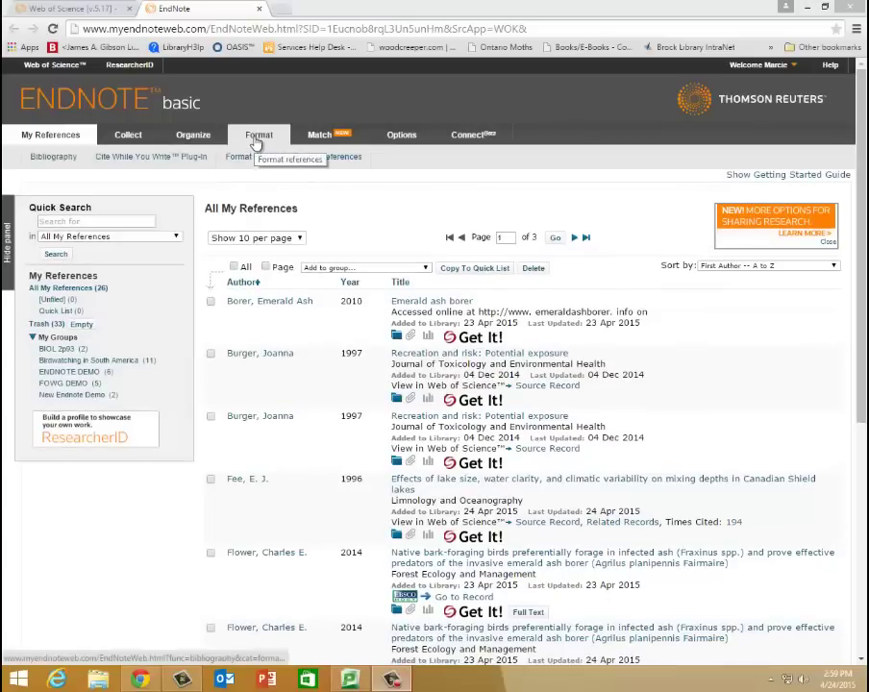
# Start a bibliography using the New Endnote Demo group's references.
pyautogui.click(256, 136)
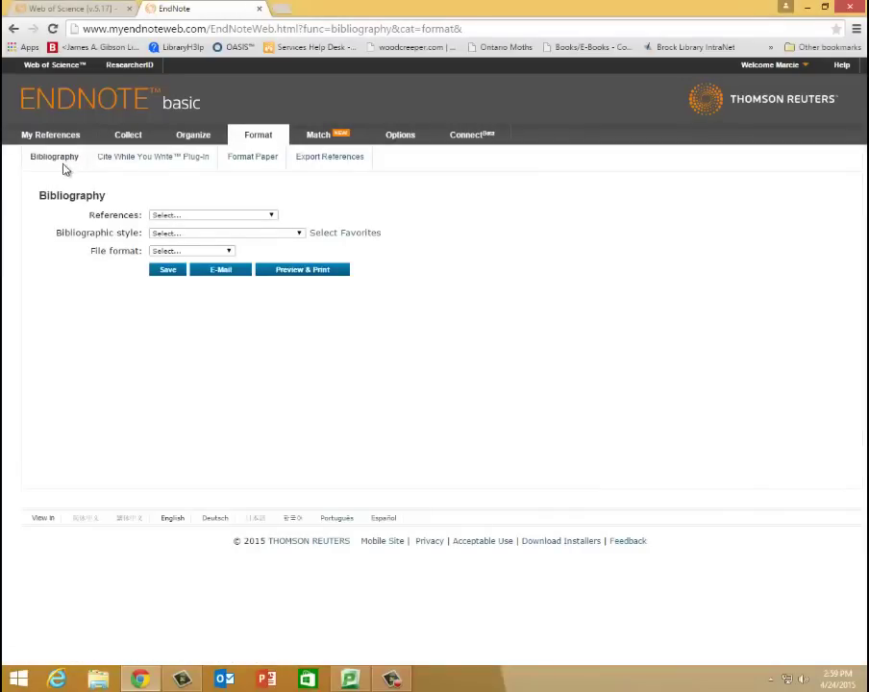
pyautogui.click(272, 217)
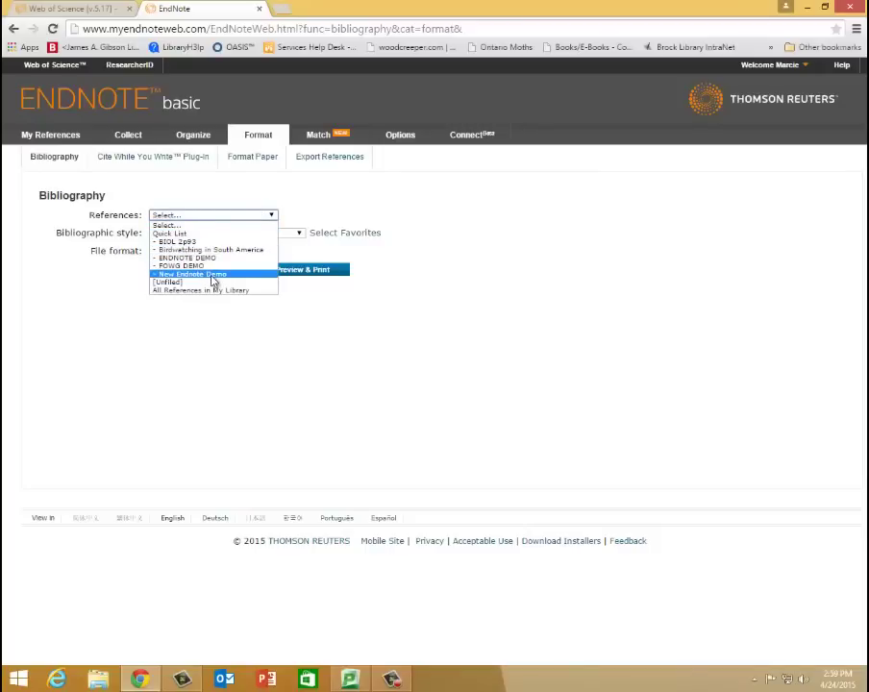
pyautogui.click(211, 276)
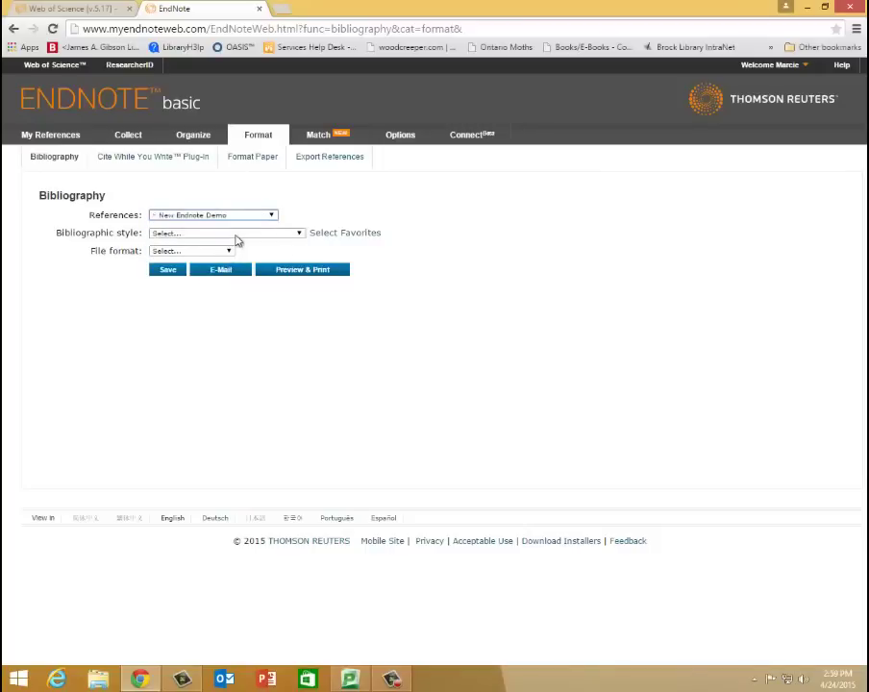
# Choose APA 6th as the bibliographic style.
pyautogui.click(299, 234)
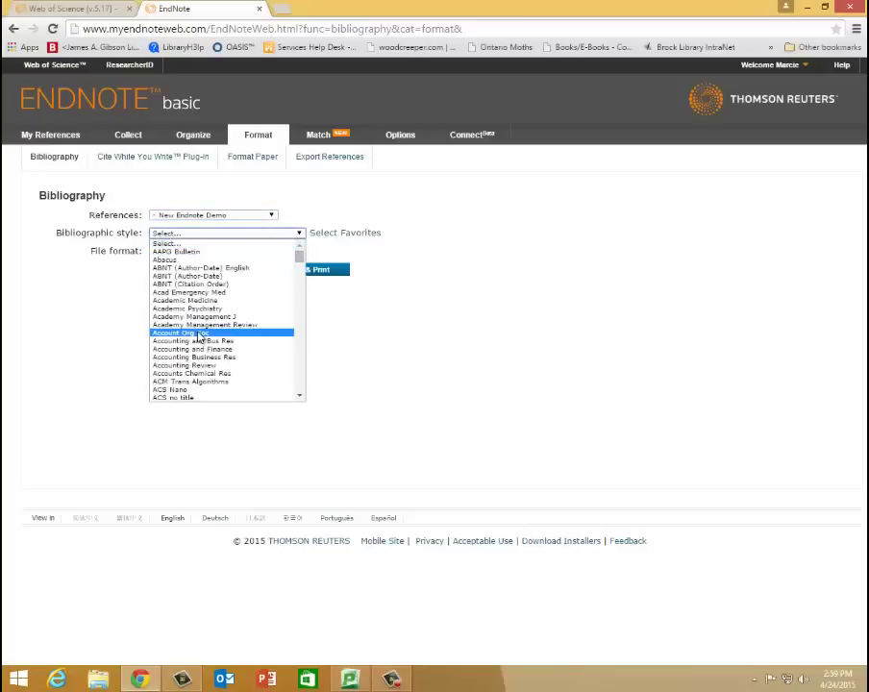
pyautogui.scroll(-5, 199, 336)
pyautogui.scroll(-5, 199, 336)
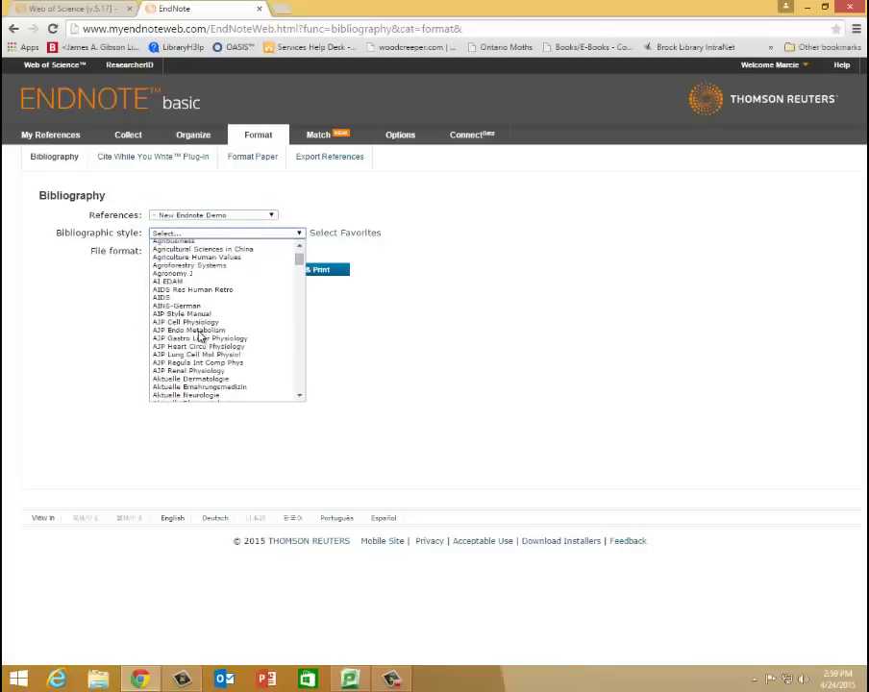
pyautogui.scroll(-5, 199, 335)
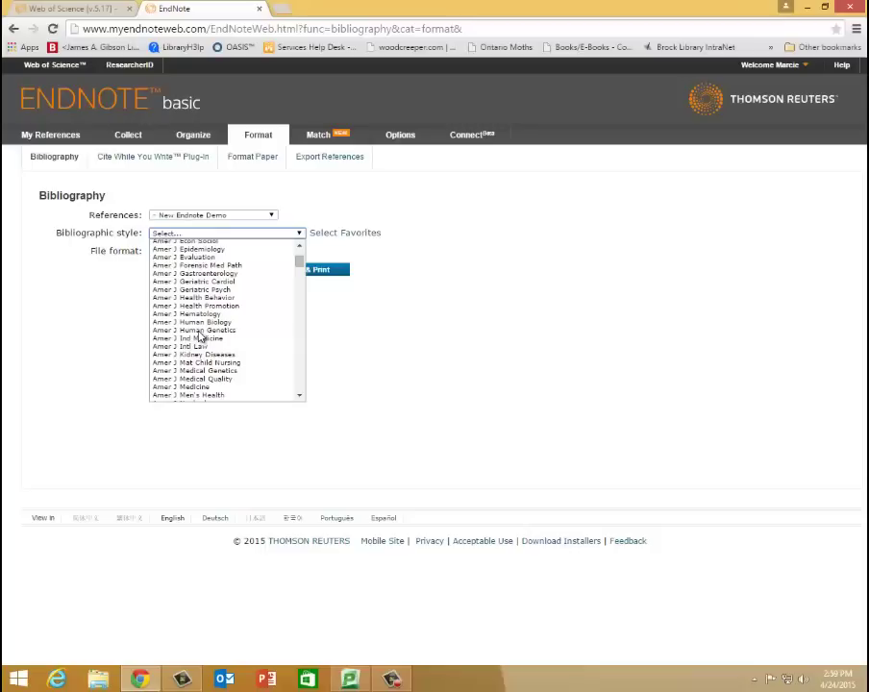
pyautogui.scroll(-2, 200, 336)
pyautogui.scroll(-5, 200, 336)
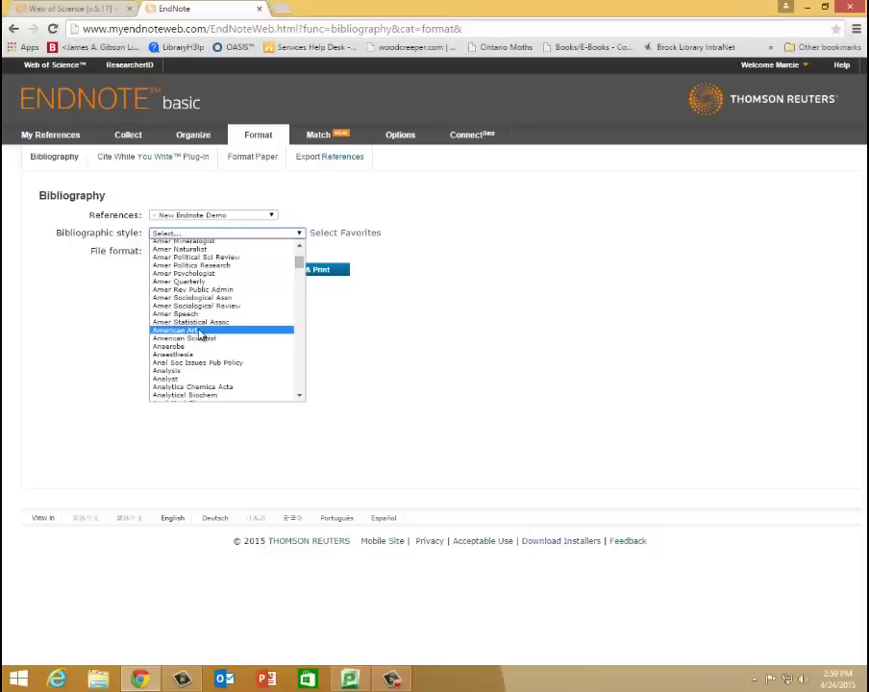
pyautogui.scroll(-5, 199, 334)
pyautogui.scroll(-5, 200, 335)
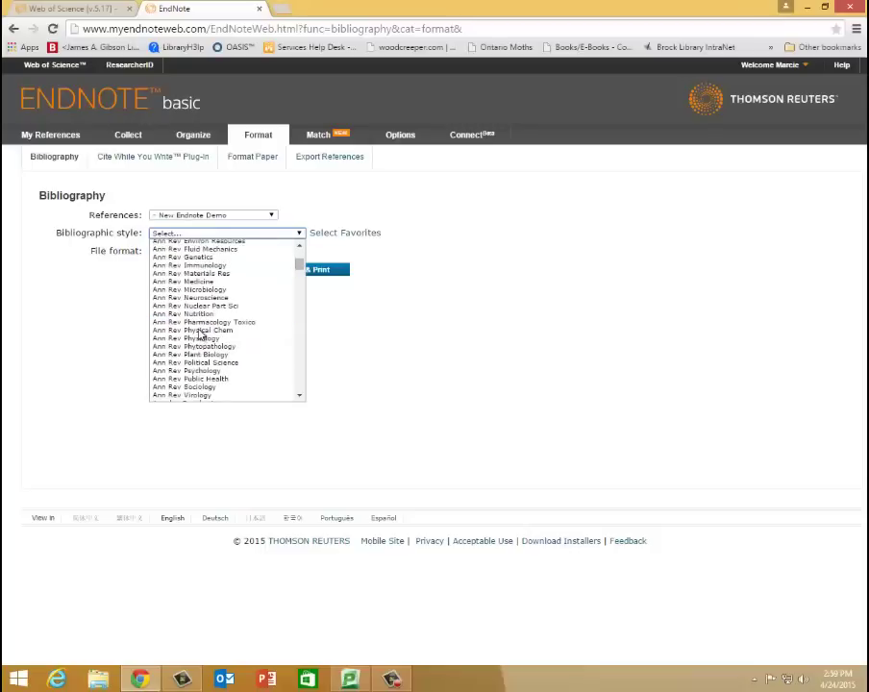
pyautogui.scroll(-5, 199, 335)
pyautogui.scroll(-3, 199, 334)
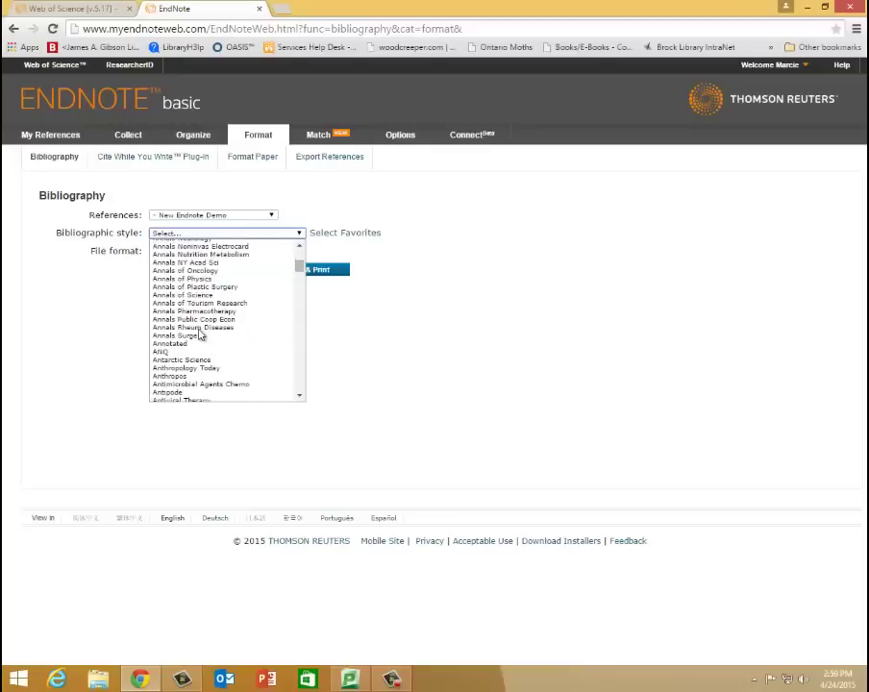
pyautogui.scroll(-3, 199, 335)
pyautogui.scroll(-3, 199, 334)
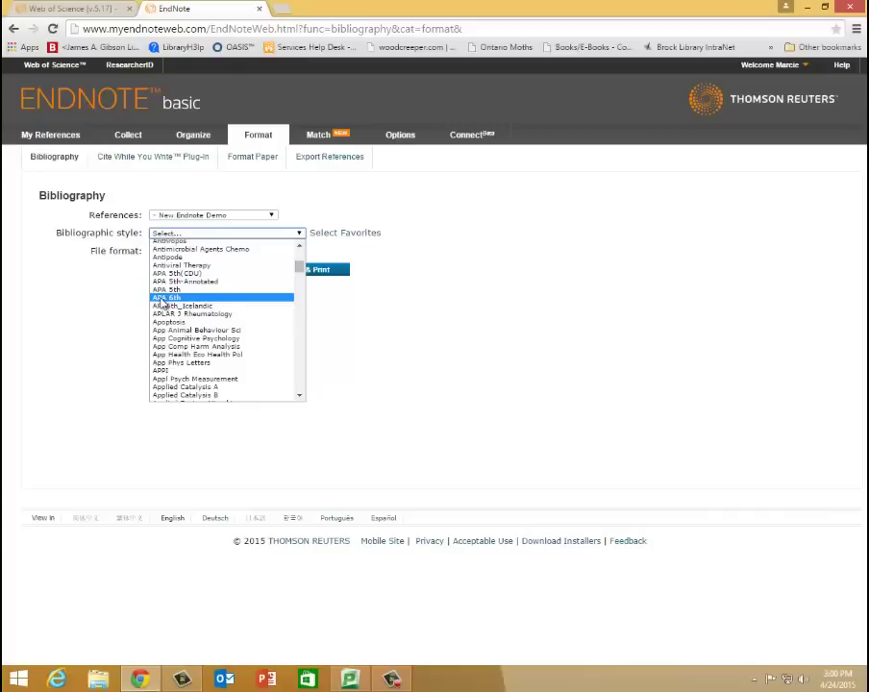
pyautogui.click(163, 299)
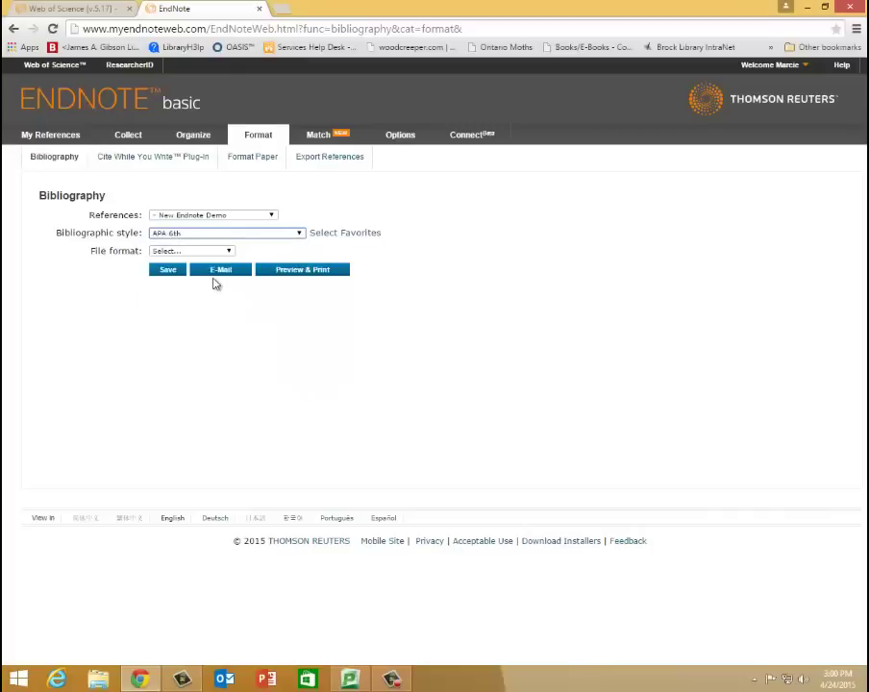
# Set TXT plain-text output, preview the Mills and Schelske APA references, then close the preview.
pyautogui.click(230, 253)
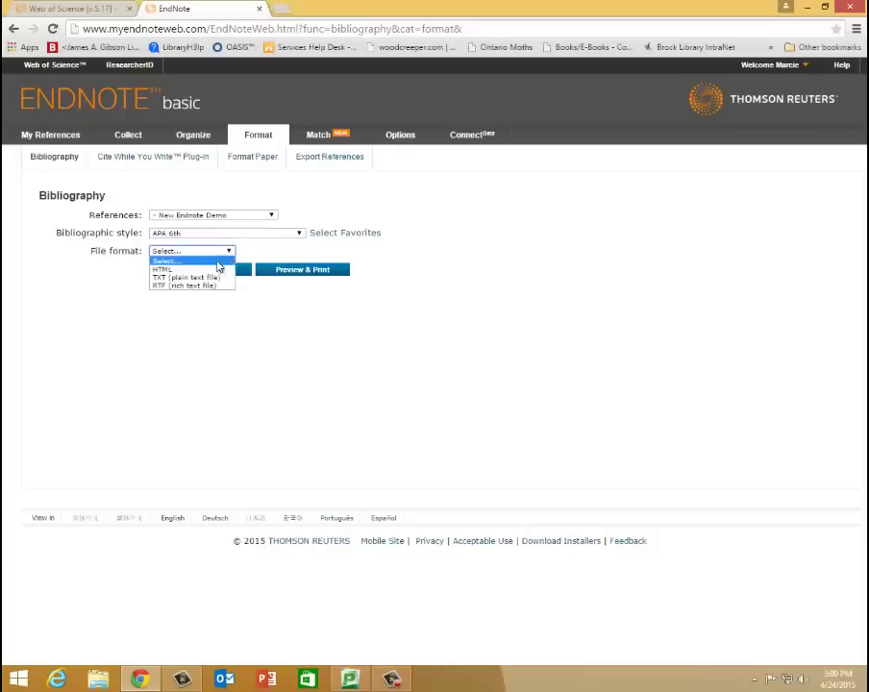
pyautogui.click(170, 278)
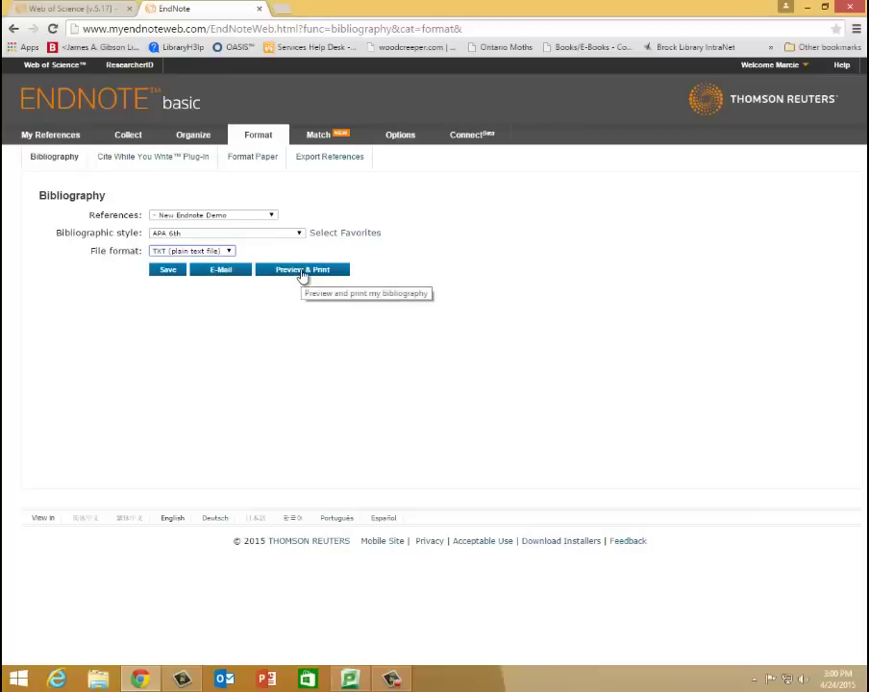
pyautogui.click(301, 272)
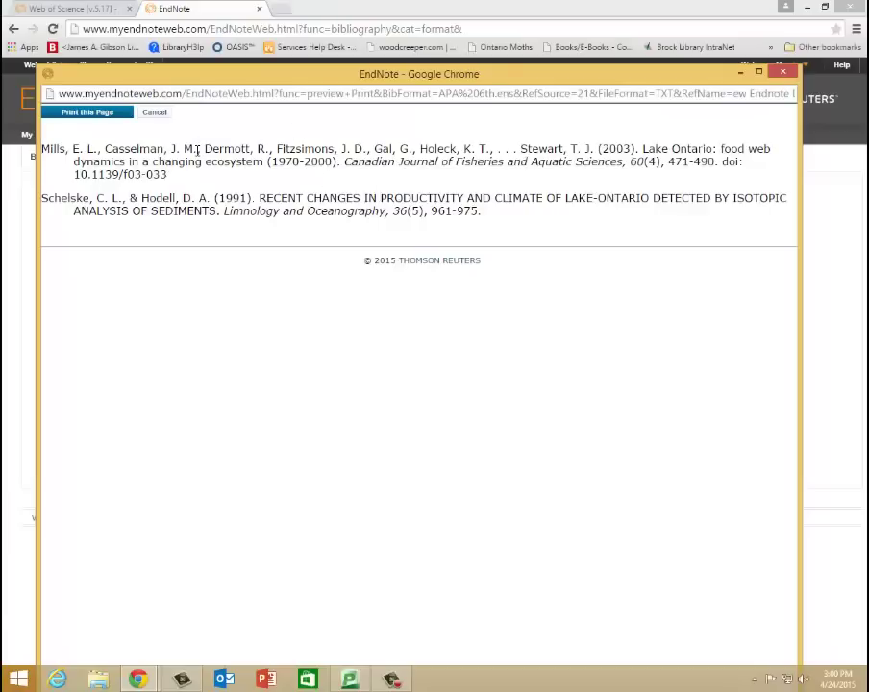
pyautogui.hotkey('ctrl', 'w')
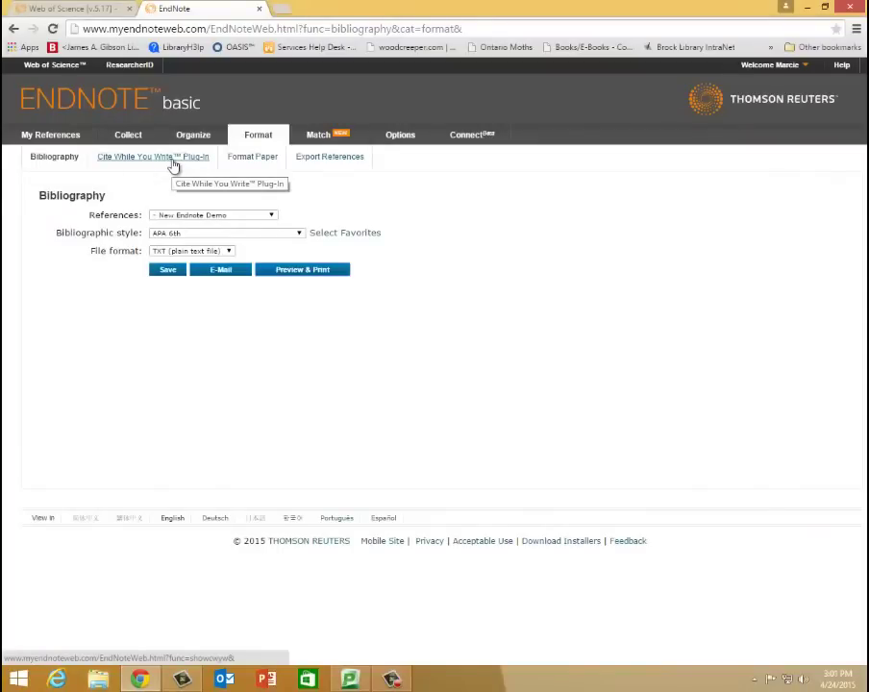
# Show the Cite While You Write plug-in page with its Windows and Macintosh downloads.
pyautogui.click(174, 161)
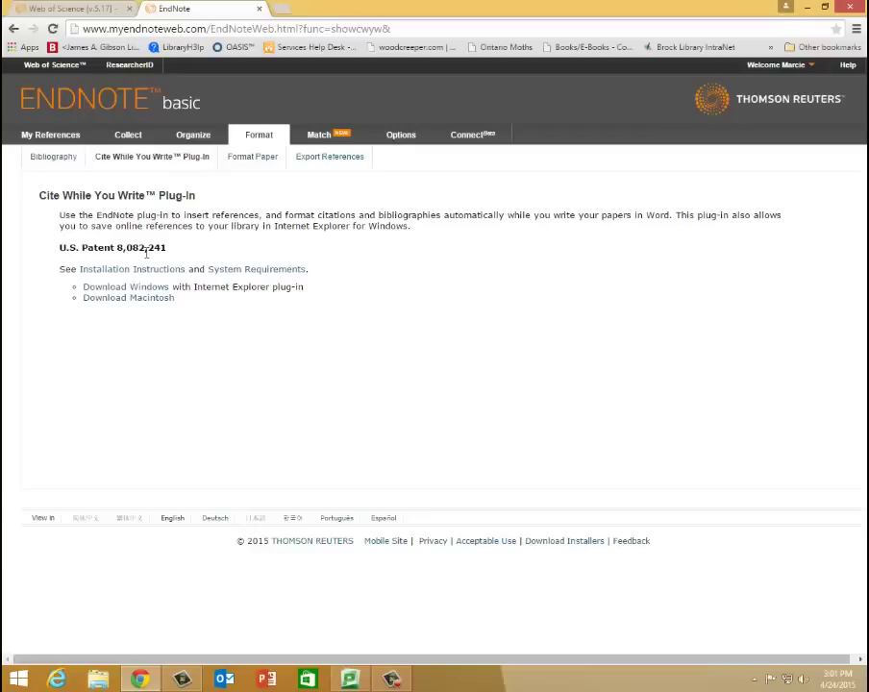
pyautogui.click(55, 143)
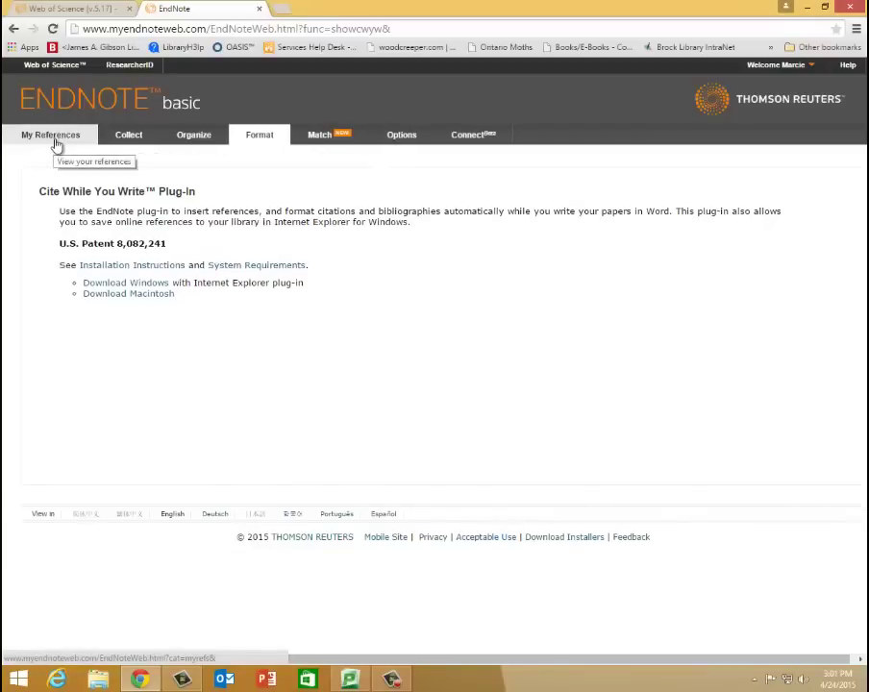